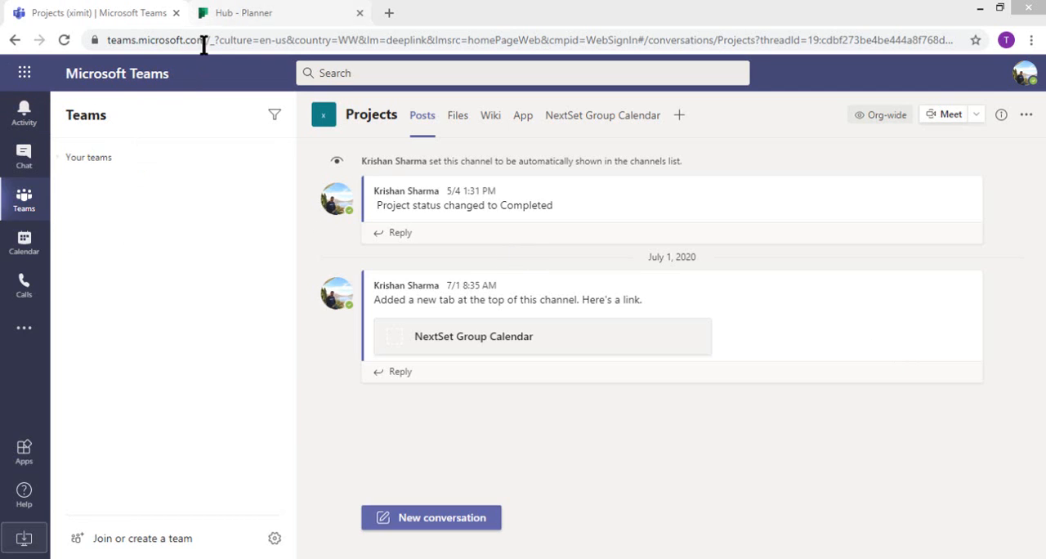
Step: Find the Power Automate app among the available apps and add it to Teams
left_click(63, 159)
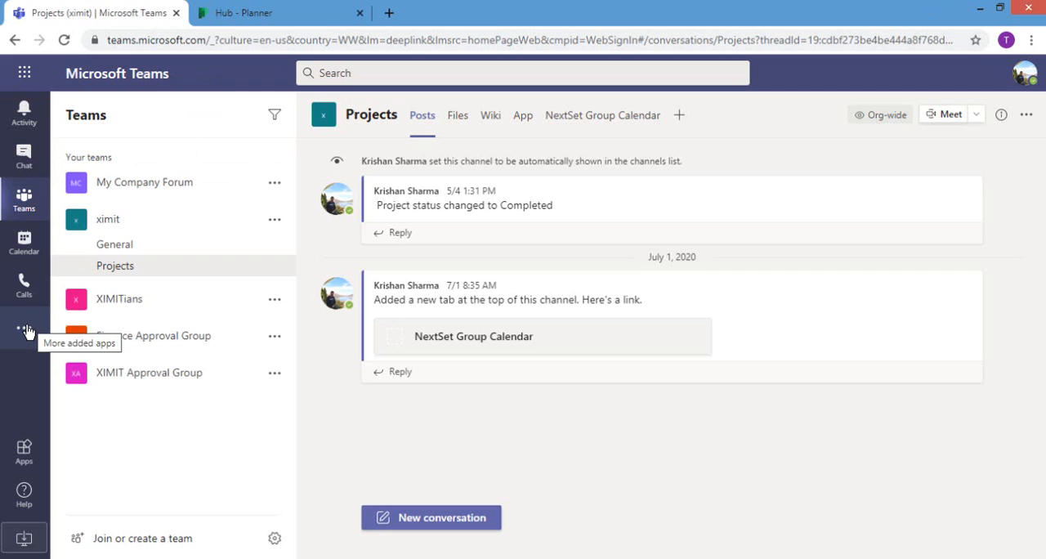
left_click(26, 331)
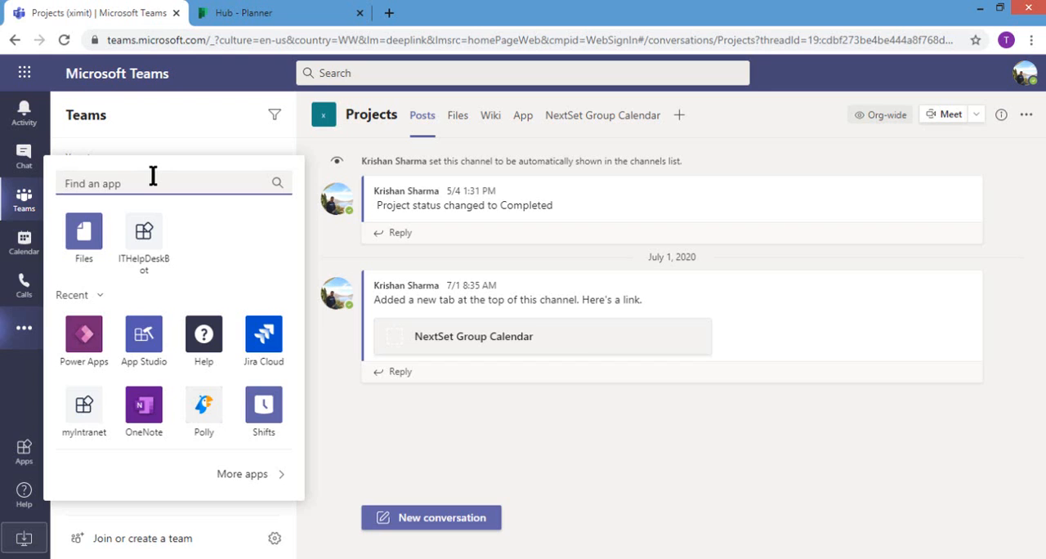
type("p")
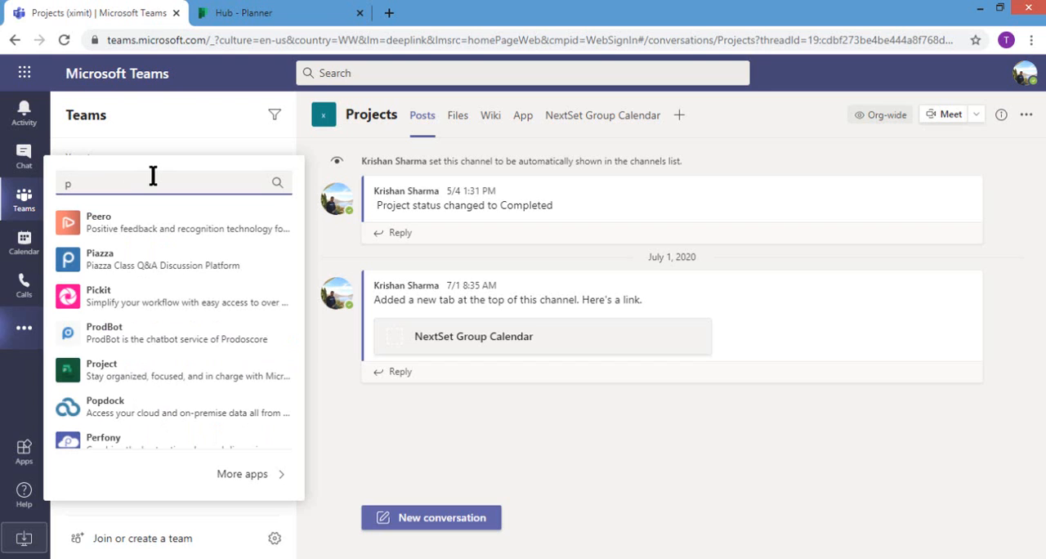
type("wowr")
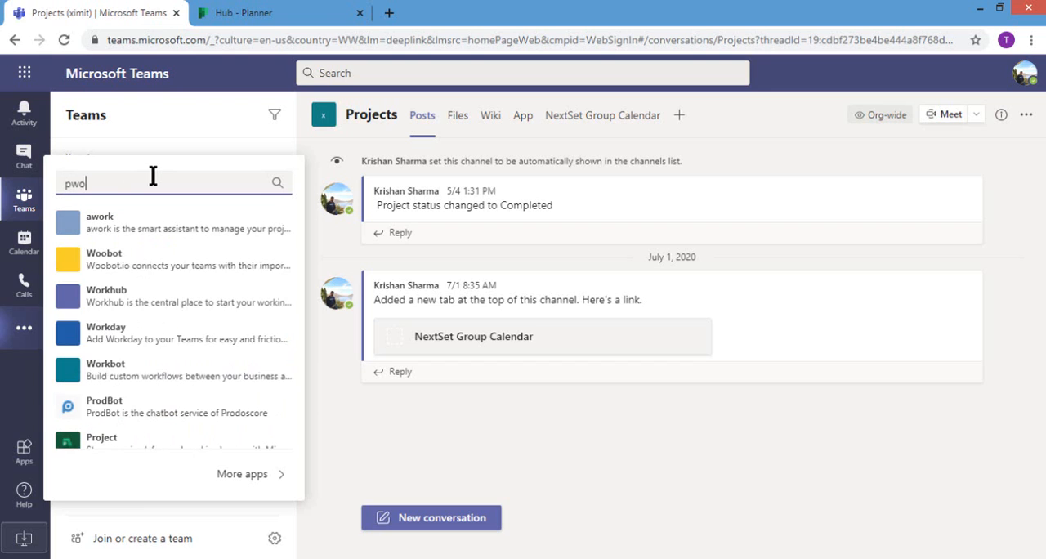
key("BackSpace")
key("BackSpace")
key("BackSpace")
key("BackSpace")
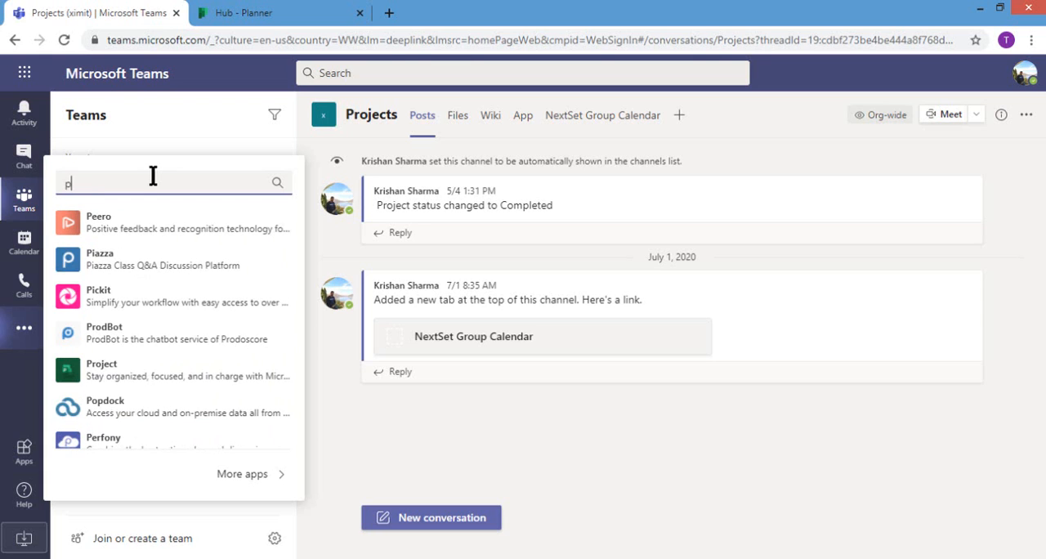
type("owerau")
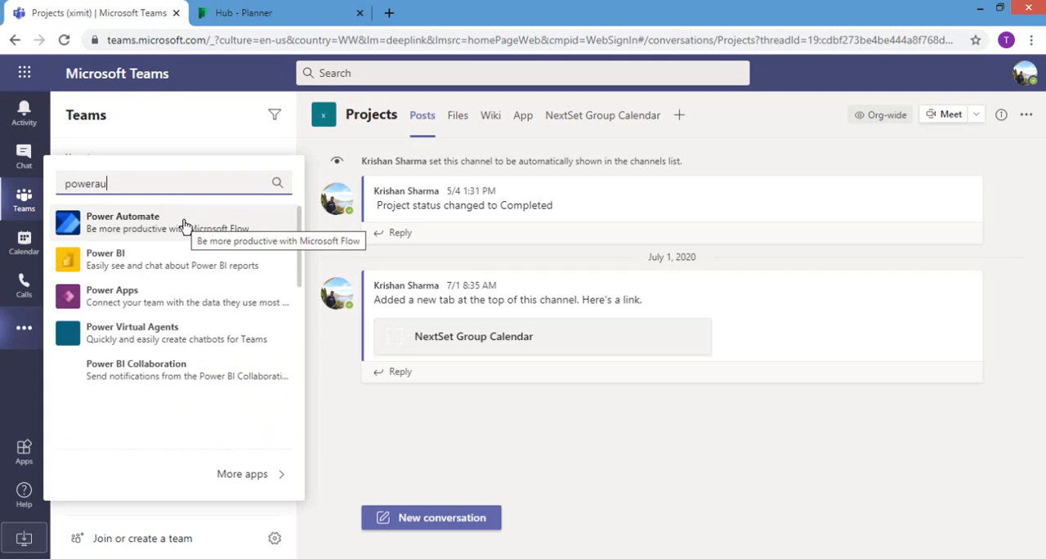
left_click(185, 225)
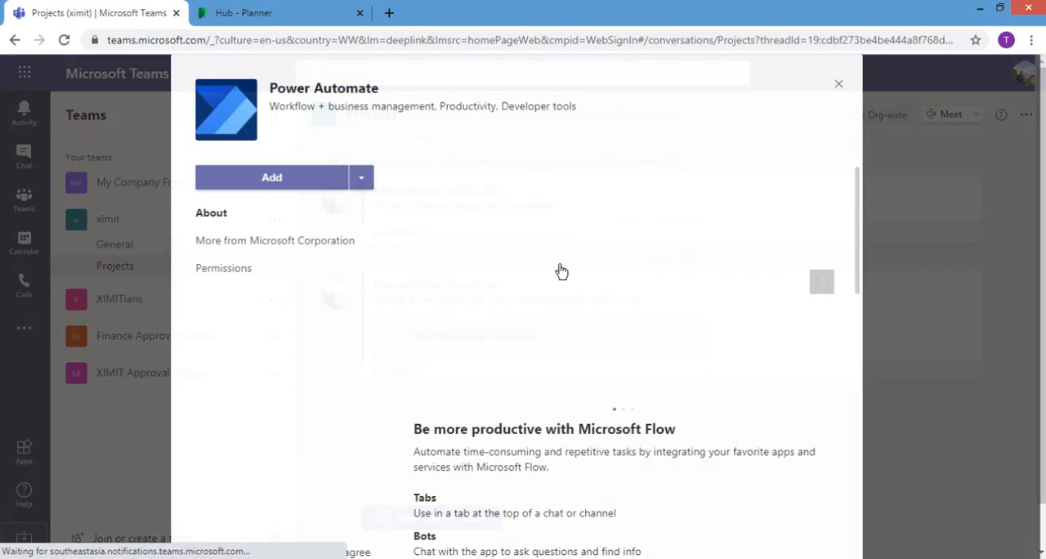
left_click(292, 184)
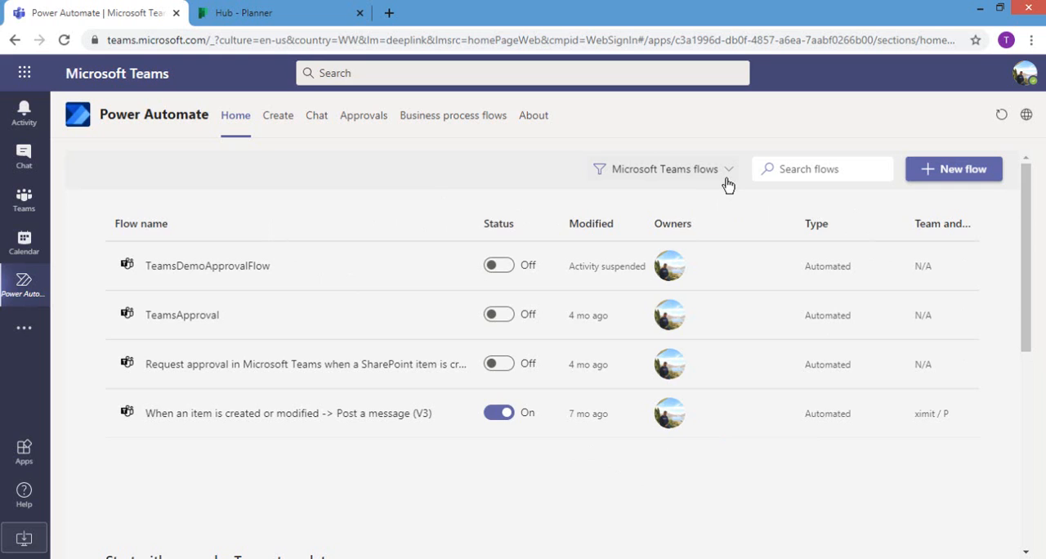
Step: Start a new flow from the template "When the status of a task in Planner changes to complete, notify a channel"
left_click(286, 121)
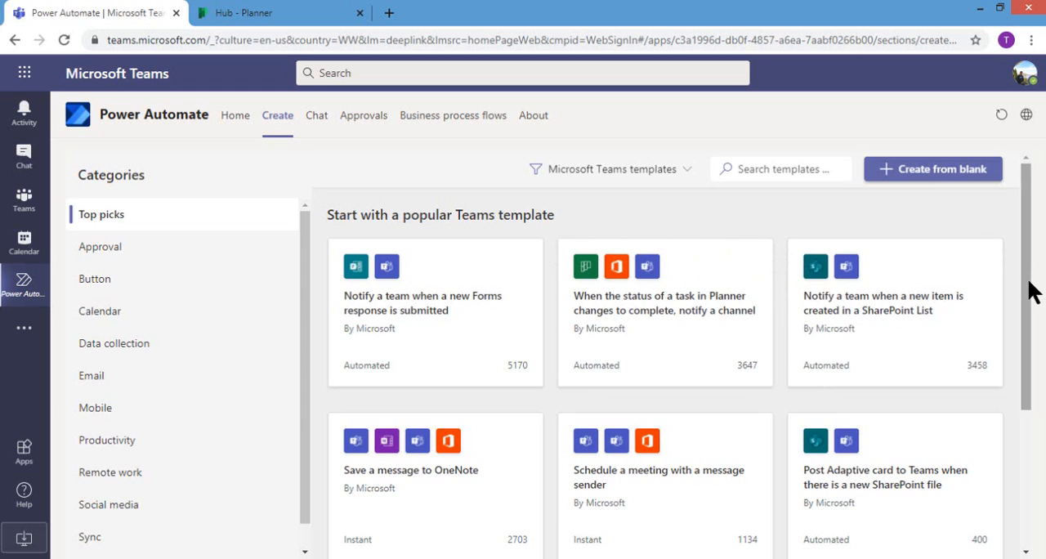
scroll(1034, 303, "down", 1)
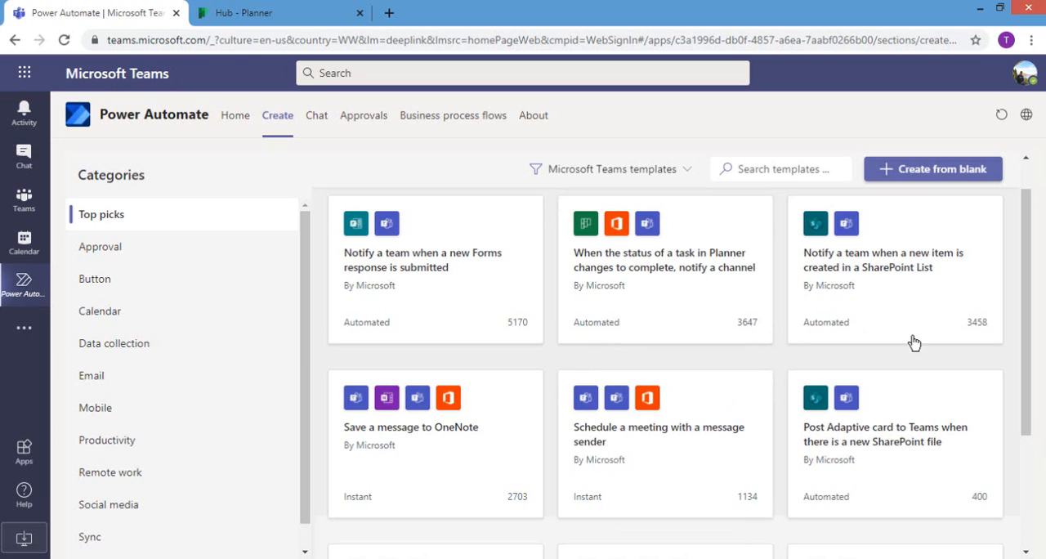
left_click_drag(1029, 385, 1031, 311)
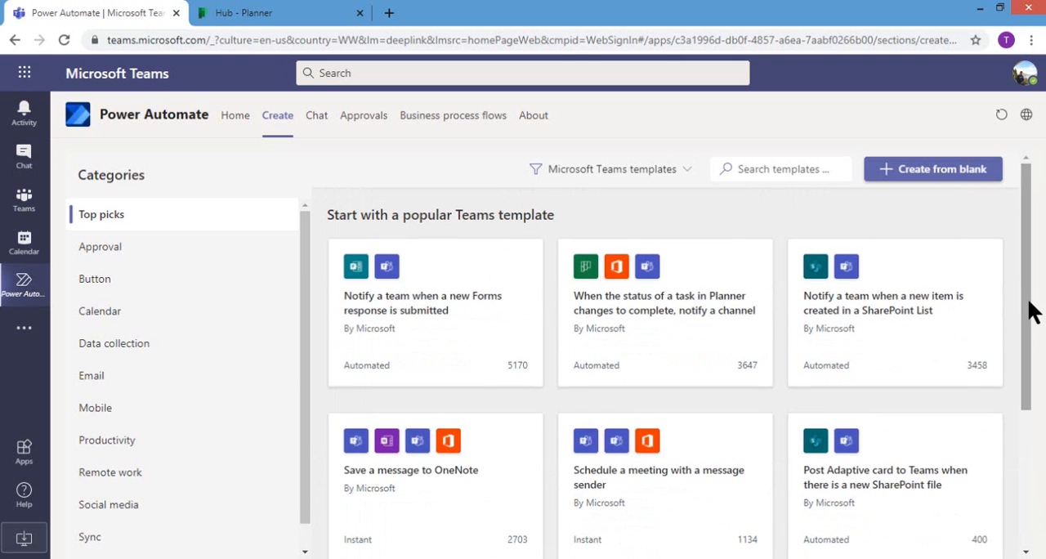
left_click(682, 320)
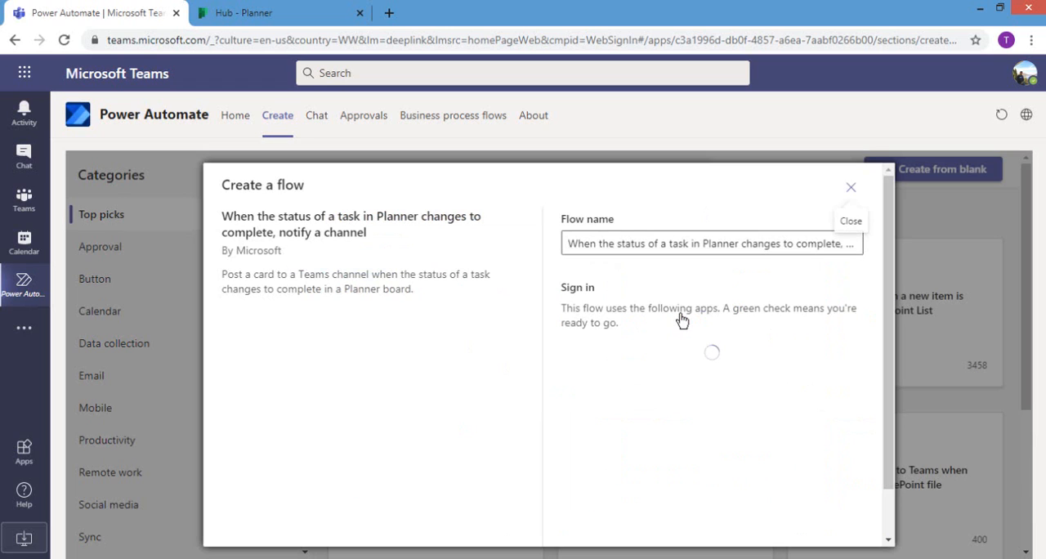
Step: Replace the default flow name with "Schedule meeting-KK"
left_click(624, 247)
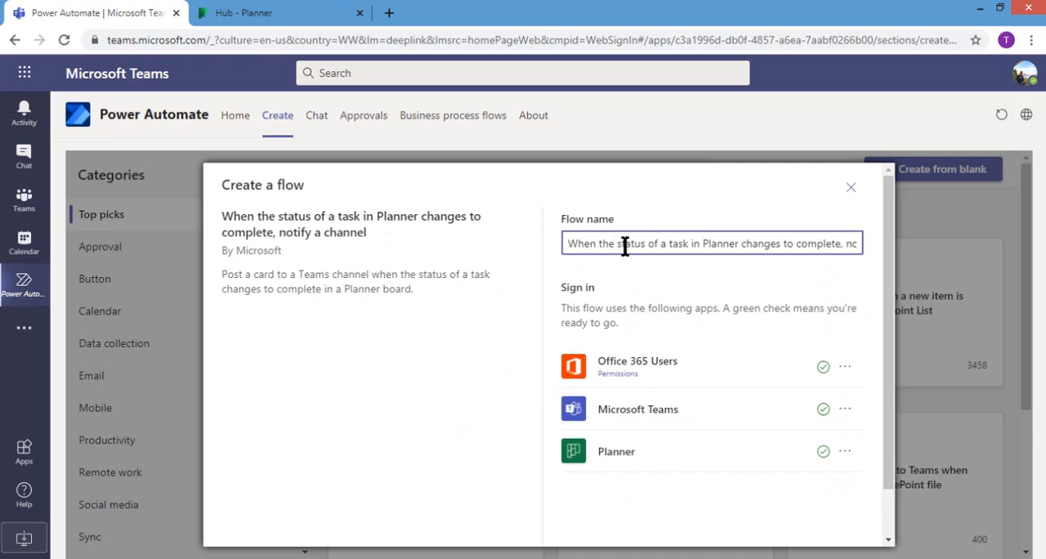
type("sec")
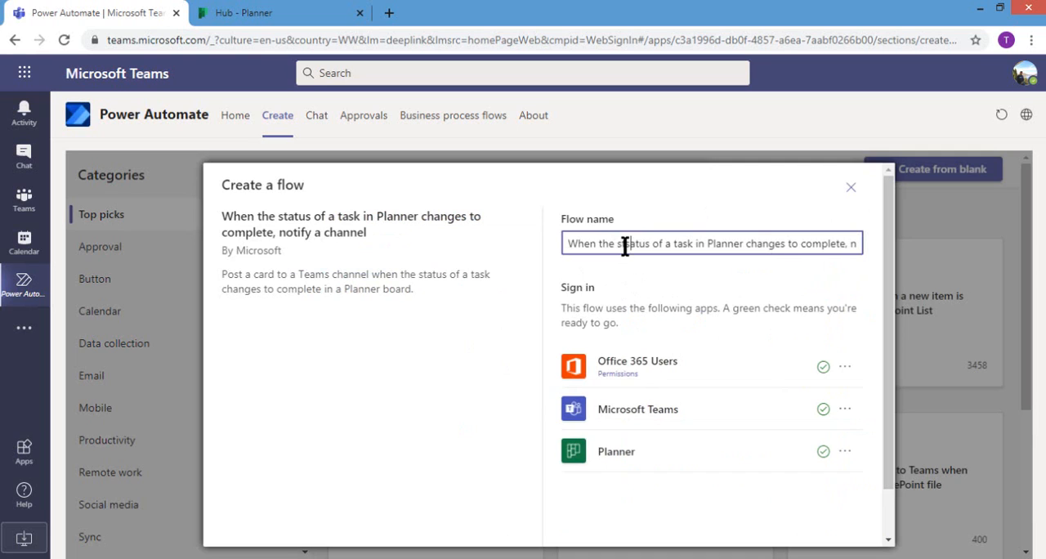
key("ctrl+a")
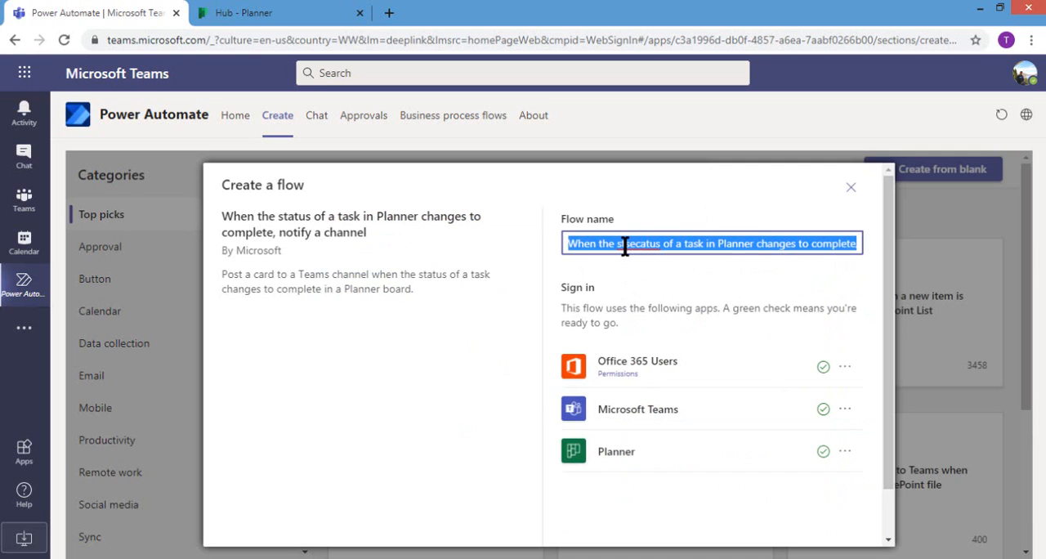
key("BackSpace")
type("e")
key("BackSpace")
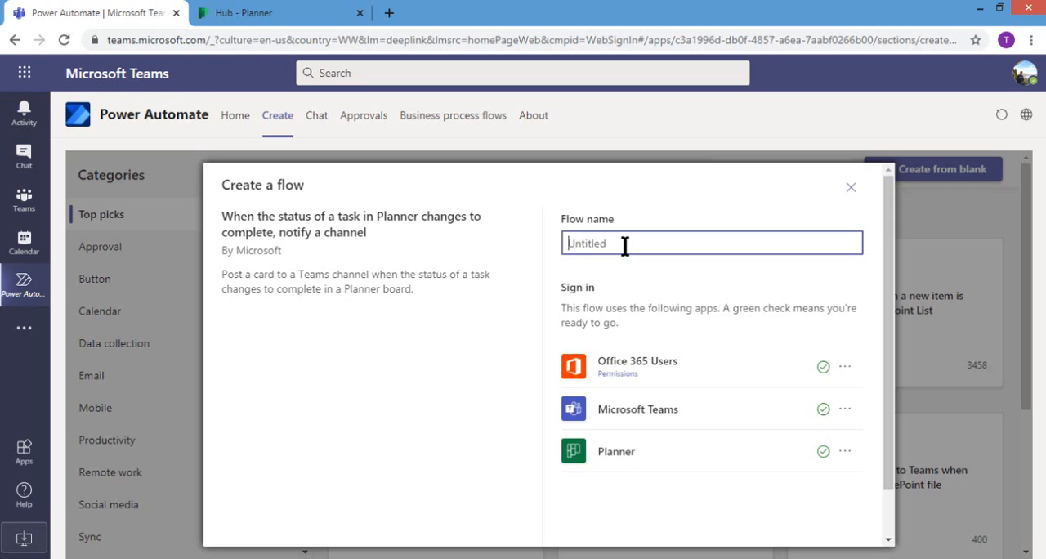
type("Schedulem meeting-KK")
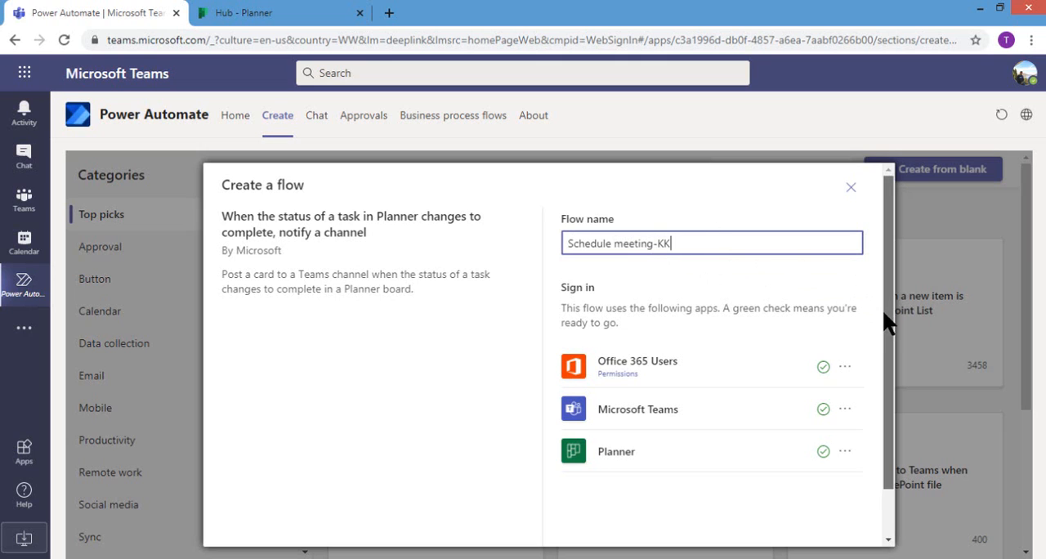
Step: Continue to the flow's settings and open the choices for the Planner Group Id
left_click_drag(882, 310, 880, 355)
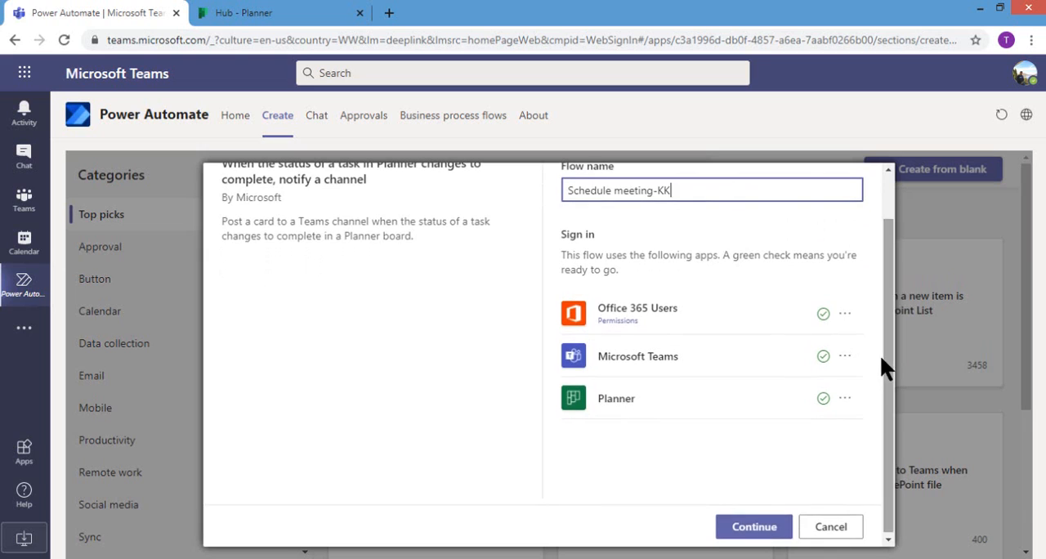
left_click(750, 526)
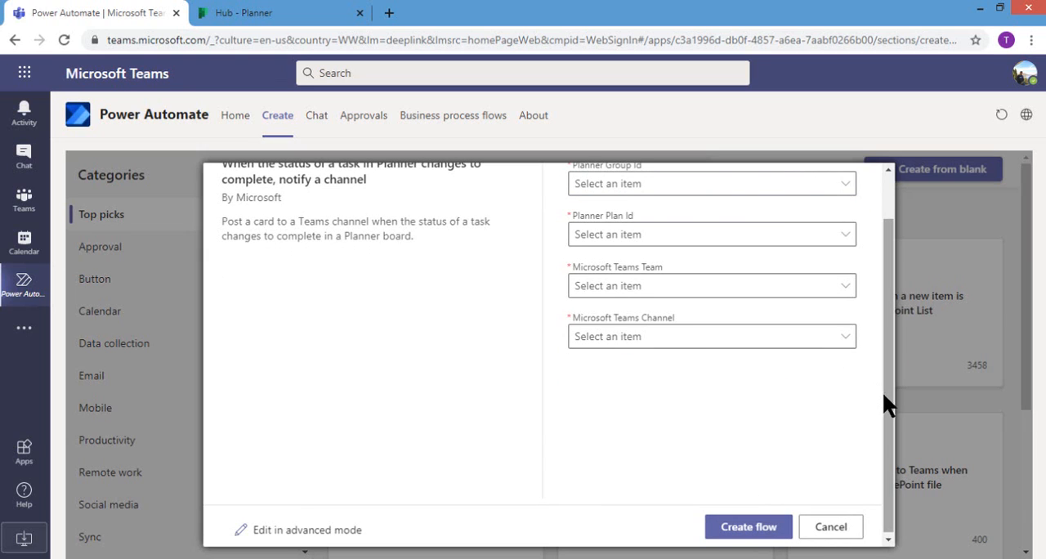
left_click_drag(884, 395, 884, 350)
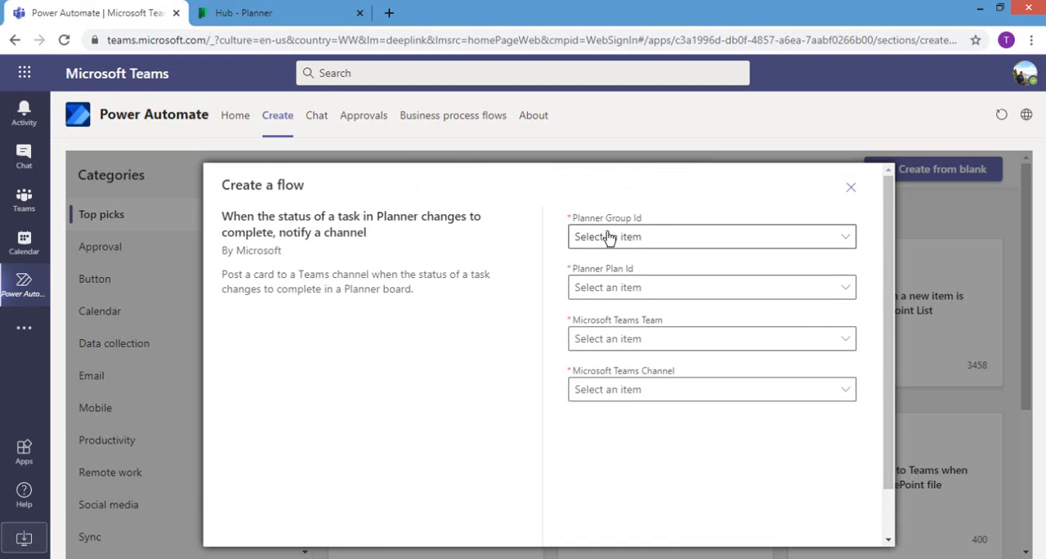
left_click(635, 236)
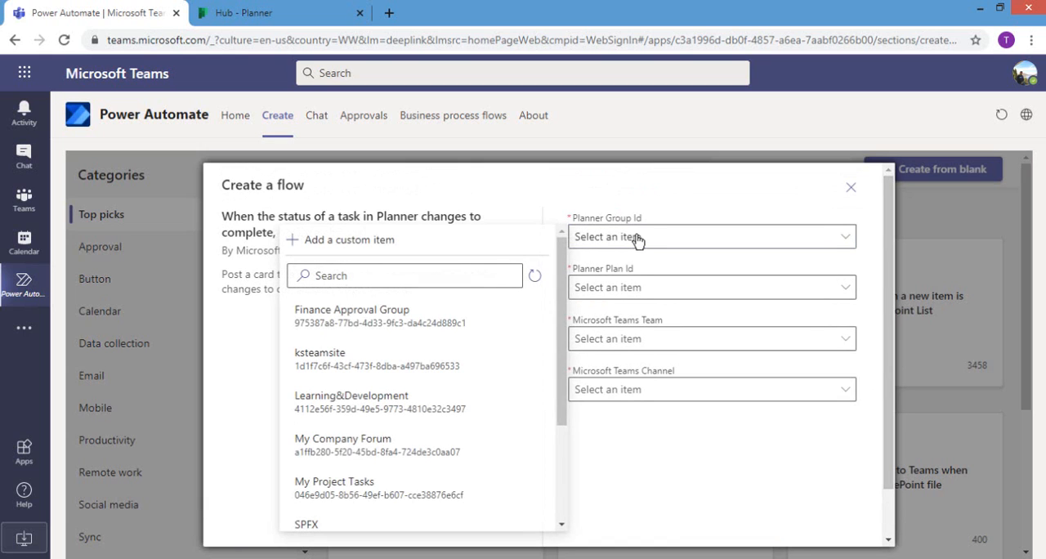
Step: Switch to Planner and create a new plan named "Intranet Project"
left_click(241, 12)
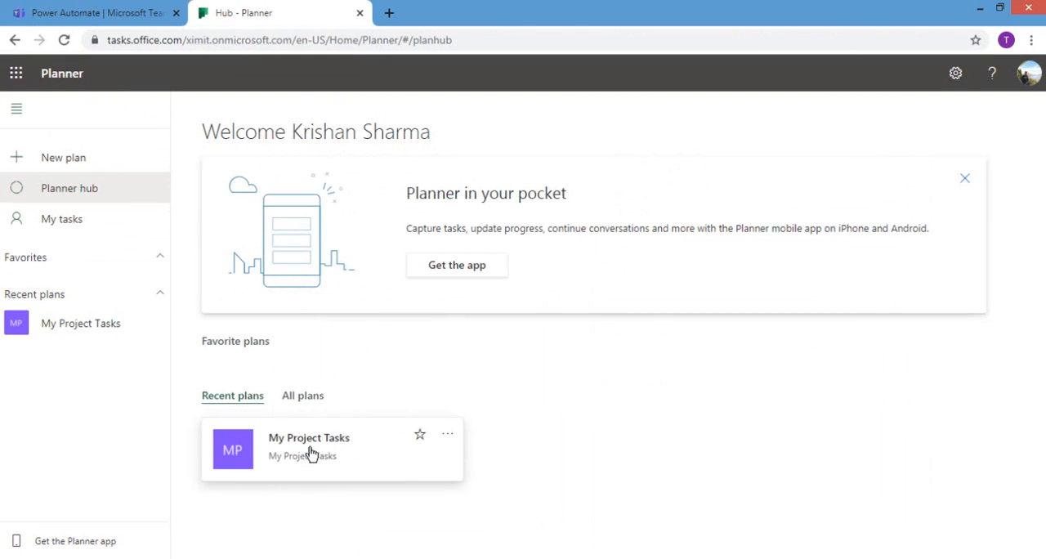
left_click(82, 163)
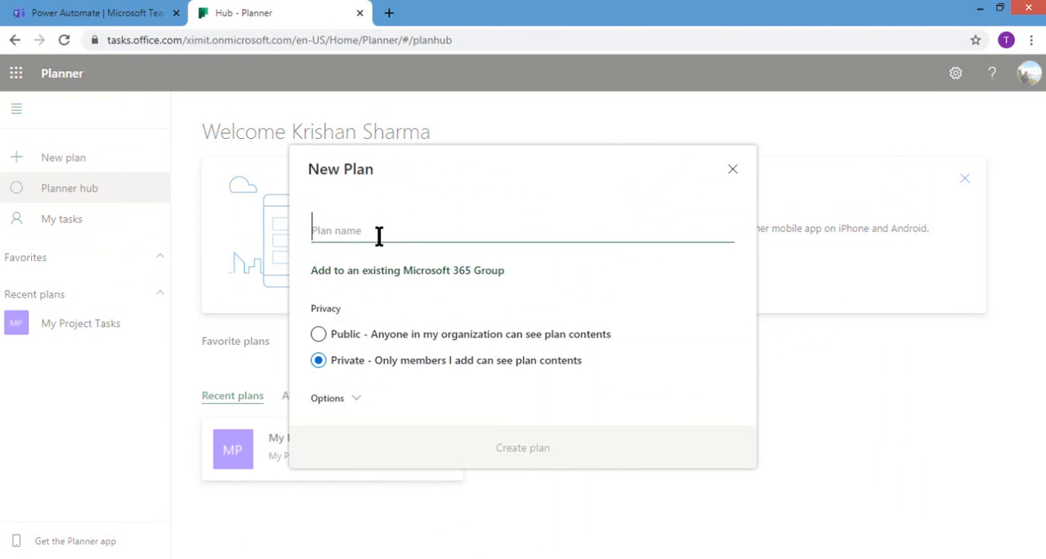
type("Intranet")
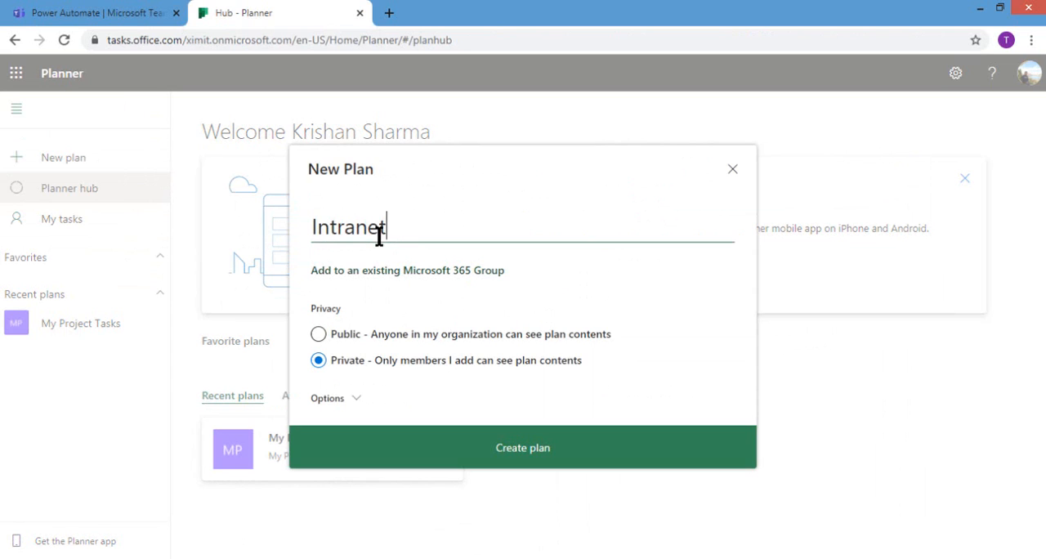
type(" Projct")
key("BackSpace")
key("BackSpace")
type("ect")
left_click(510, 457)
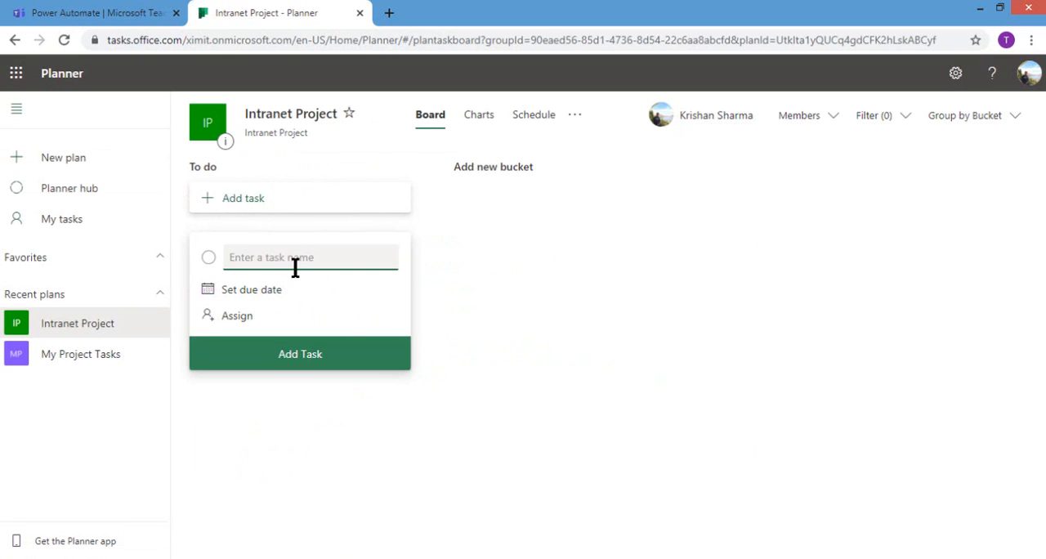
Step: Add a task named "Design Home Page" to the To do bucket of the Intranet Project plan
type("De")
type("sgi")
type("ign")
type(" Home")
type(" Page")
left_click(303, 354)
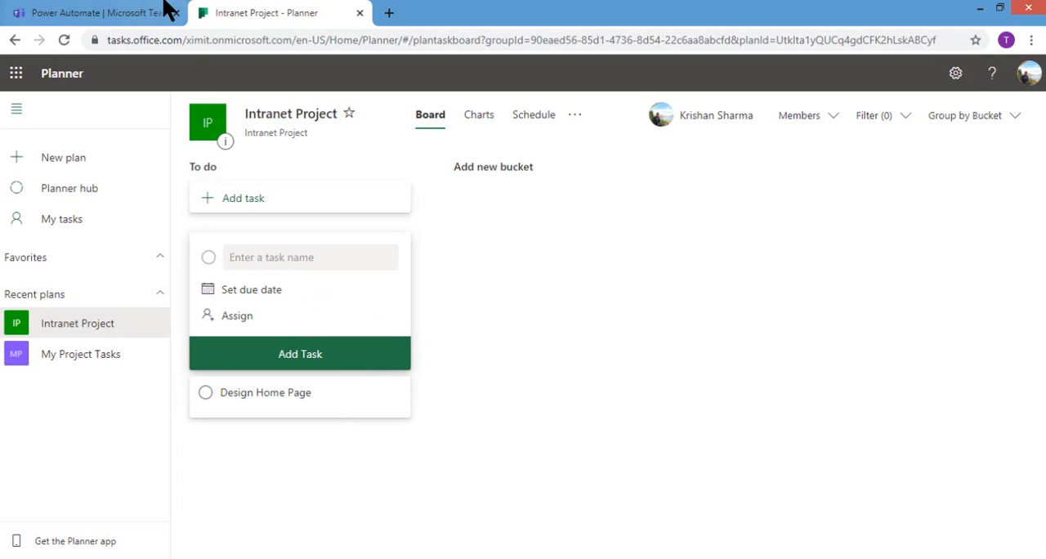
Step: Return to the flow in Teams, refresh the group choices, and set both Planner Group Id and Planner Plan Id to Intranet Project
left_click(130, 10)
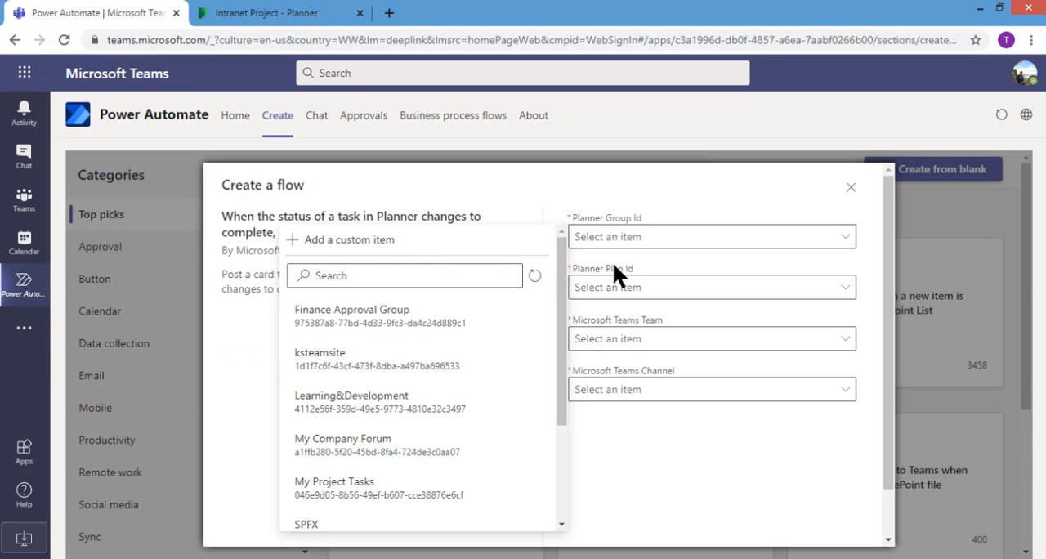
left_click(534, 276)
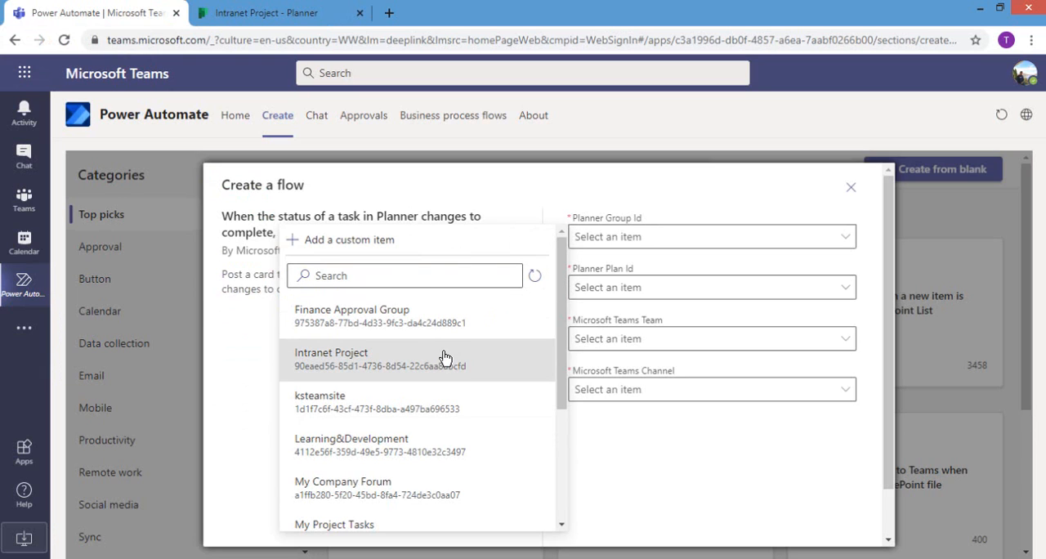
left_click(354, 368)
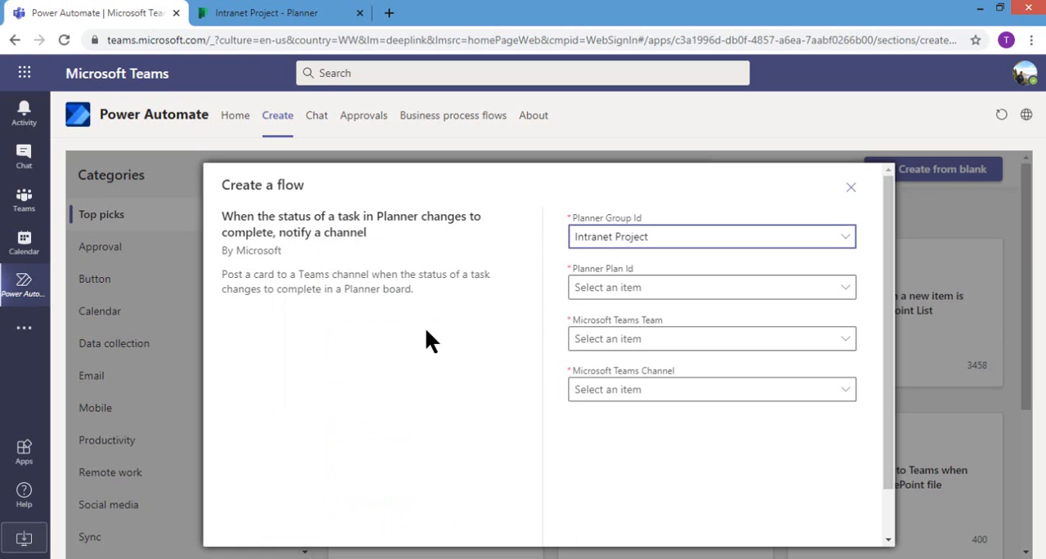
left_click(662, 288)
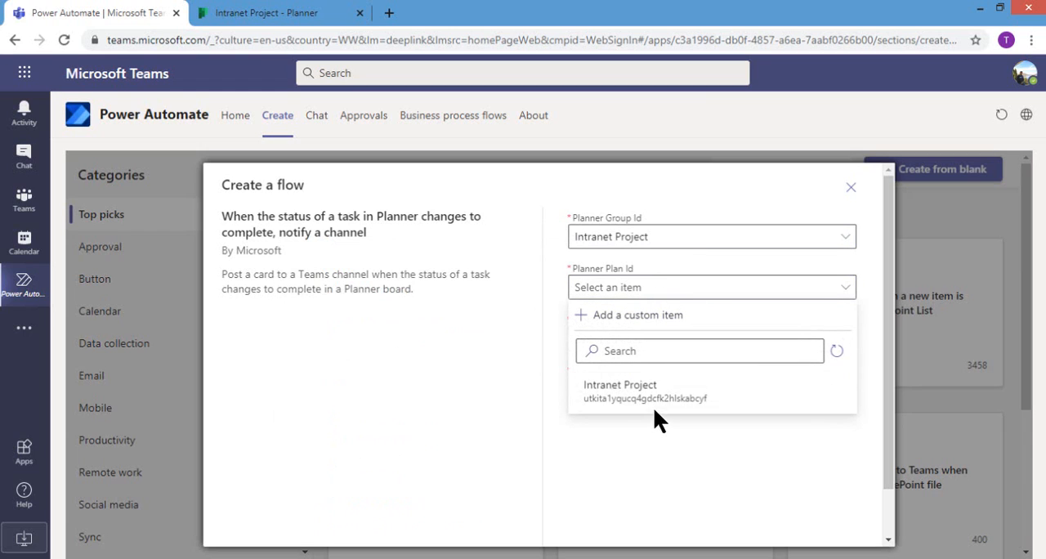
left_click(674, 392)
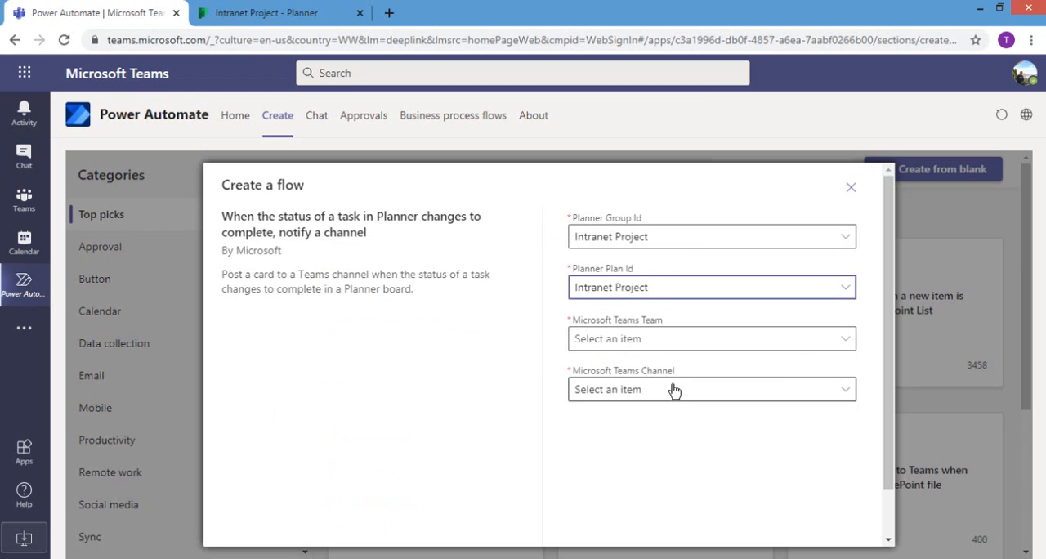
Step: Set the flow's Microsoft Teams Team to ximit and its Microsoft Teams Channel to Projects
left_click(660, 342)
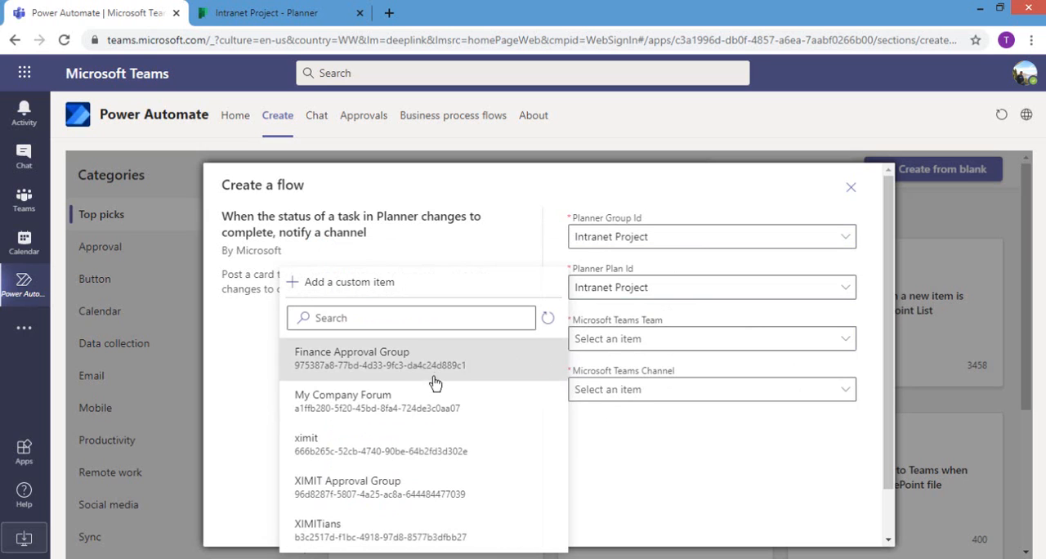
left_click(425, 450)
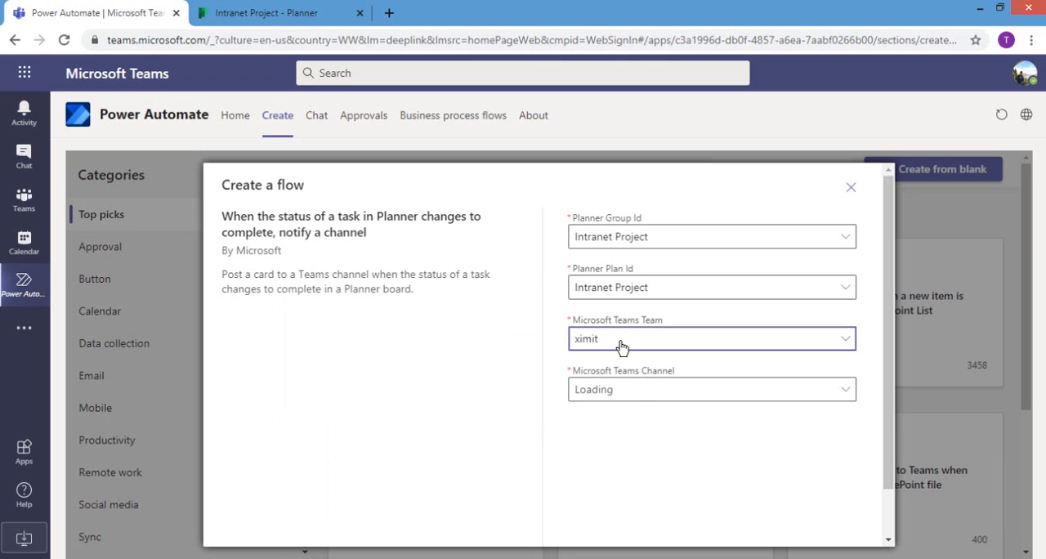
left_click(625, 388)
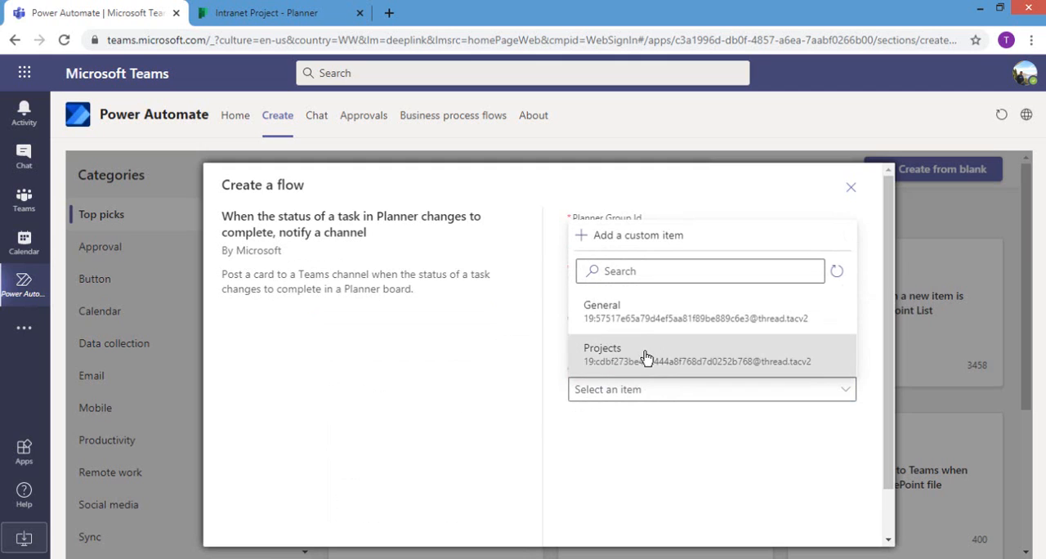
left_click(646, 355)
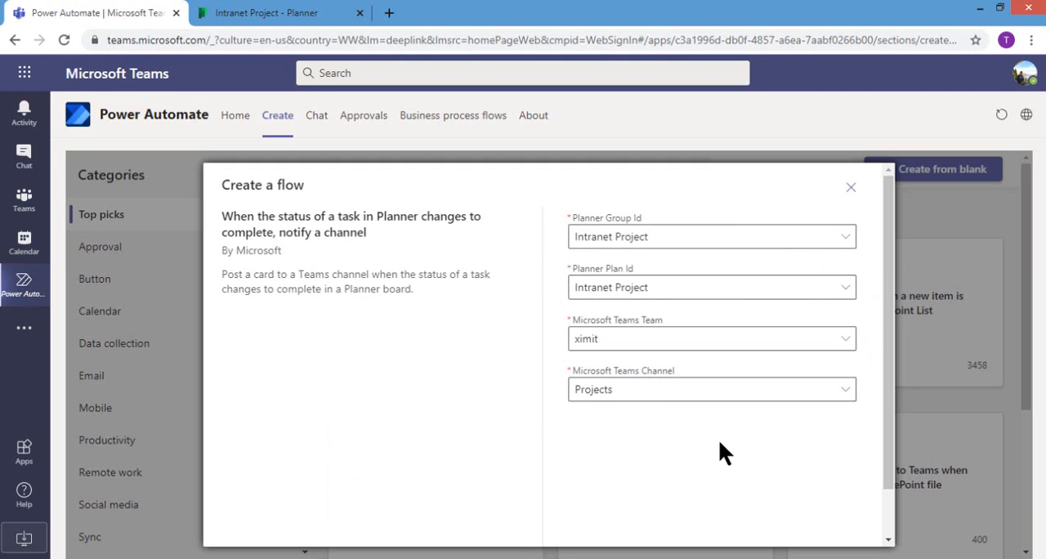
Step: Create the flow from the configured Planner task completion template and close the completion dialog
scroll(889, 354, "down", 2)
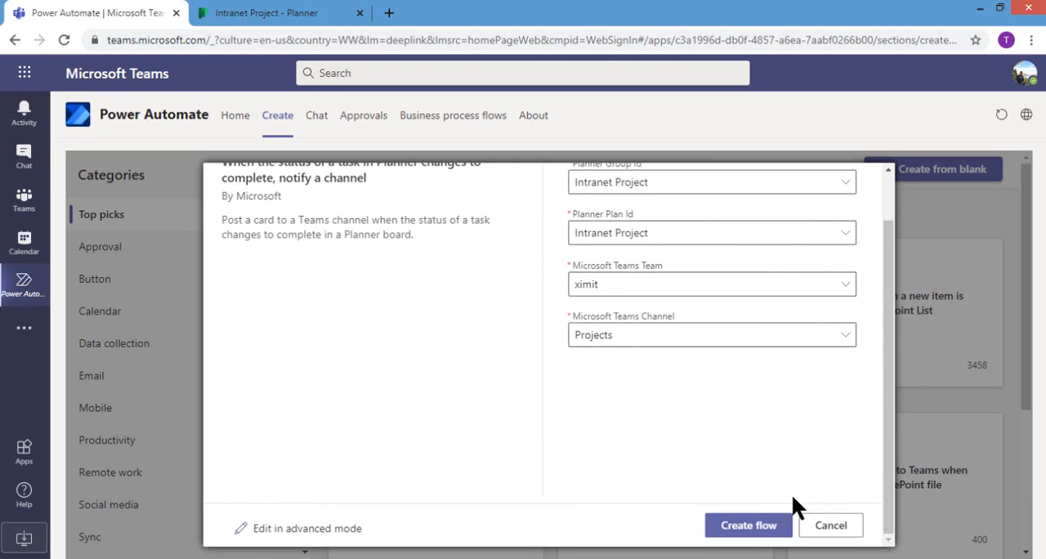
left_click(759, 527)
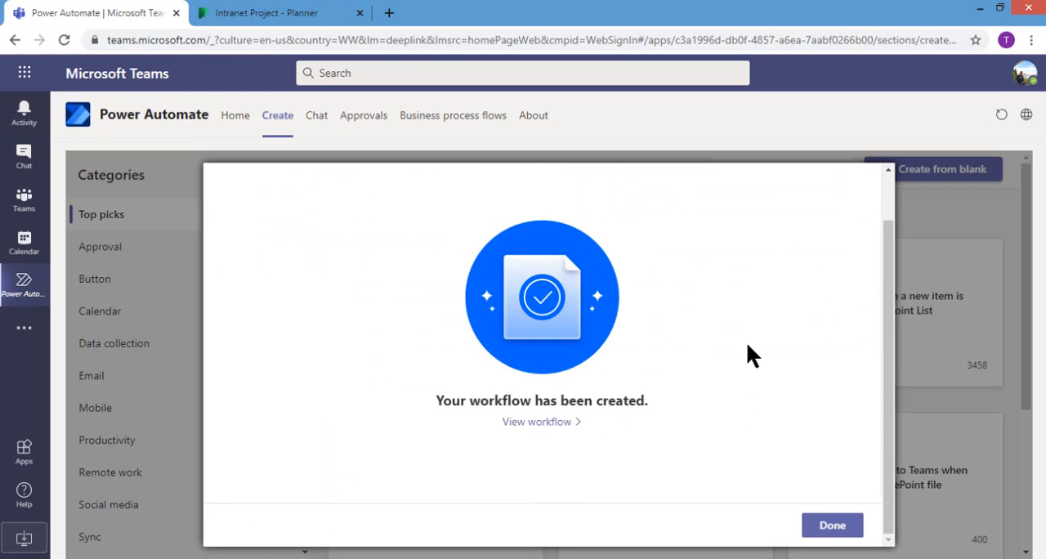
left_click(841, 531)
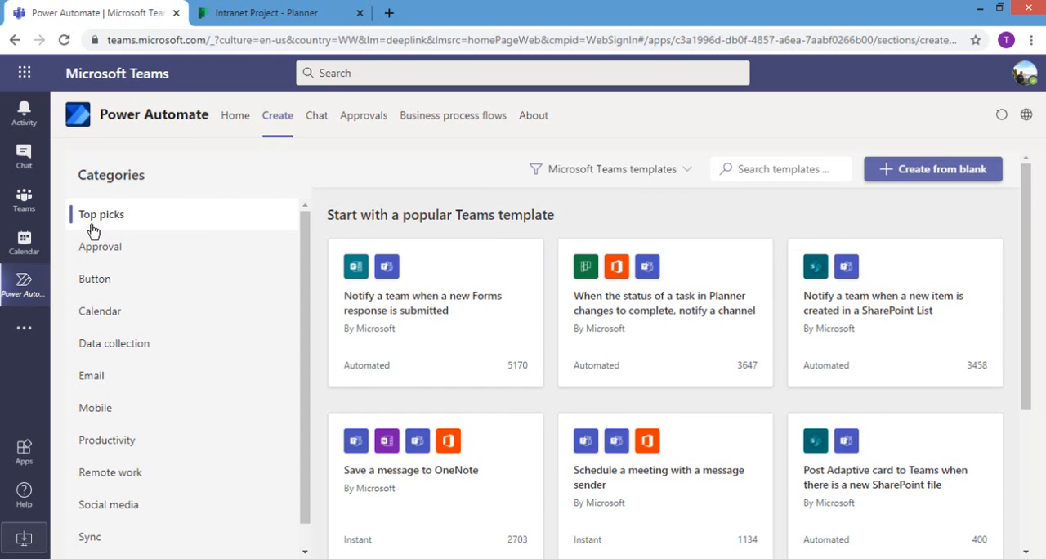
Step: Open the newly created Schedule meeting-KK flow from the flow list for editing
left_click(239, 121)
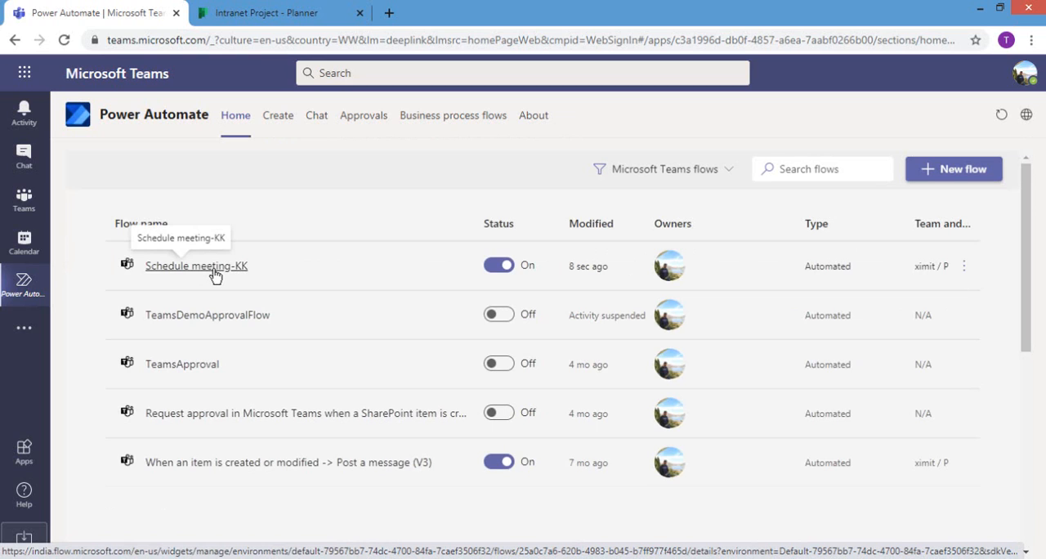
left_click(202, 273)
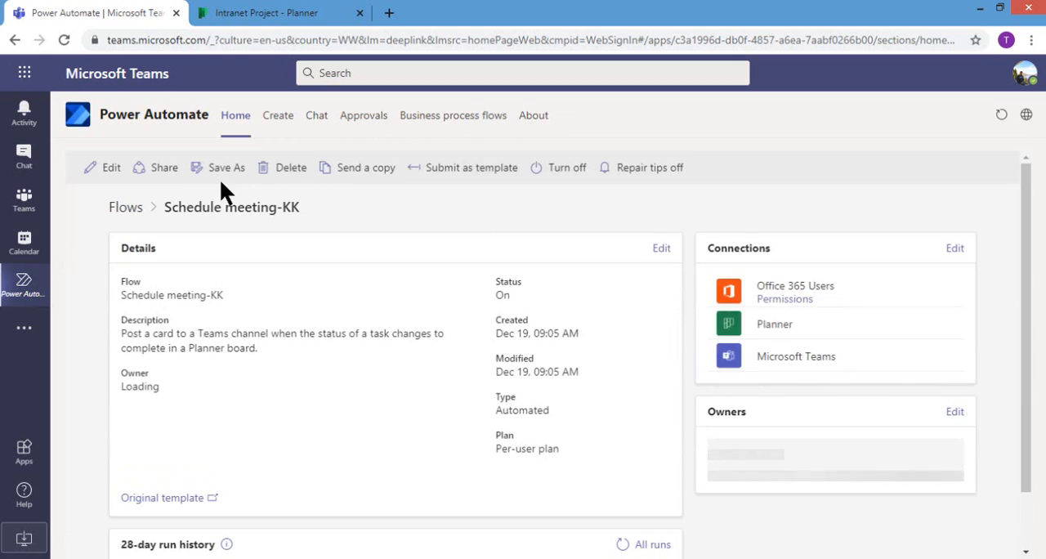
left_click(110, 170)
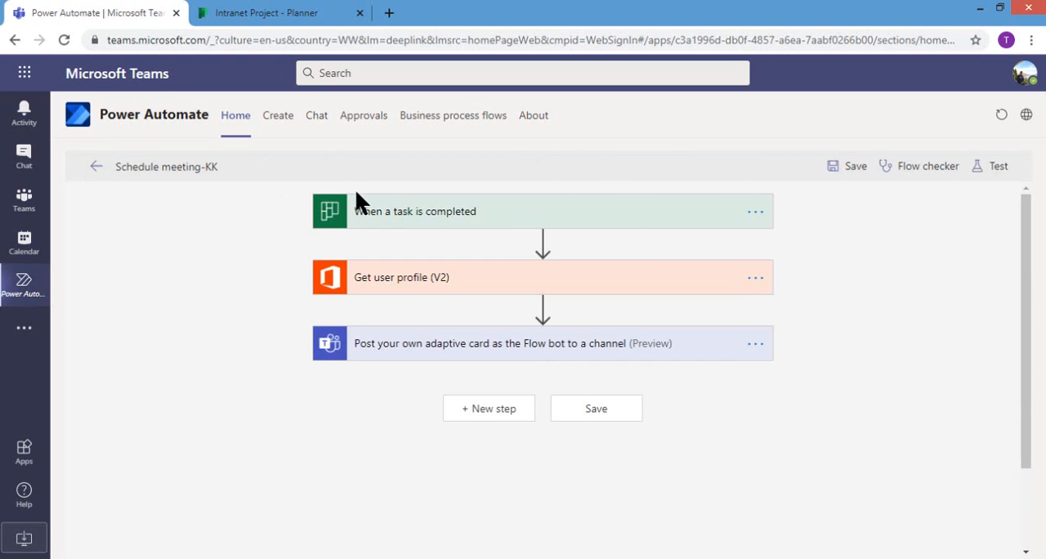
Step: Rename the flow "Notify Intrnet Project completion Tasks", save it and return to the flow list
left_click(174, 165)
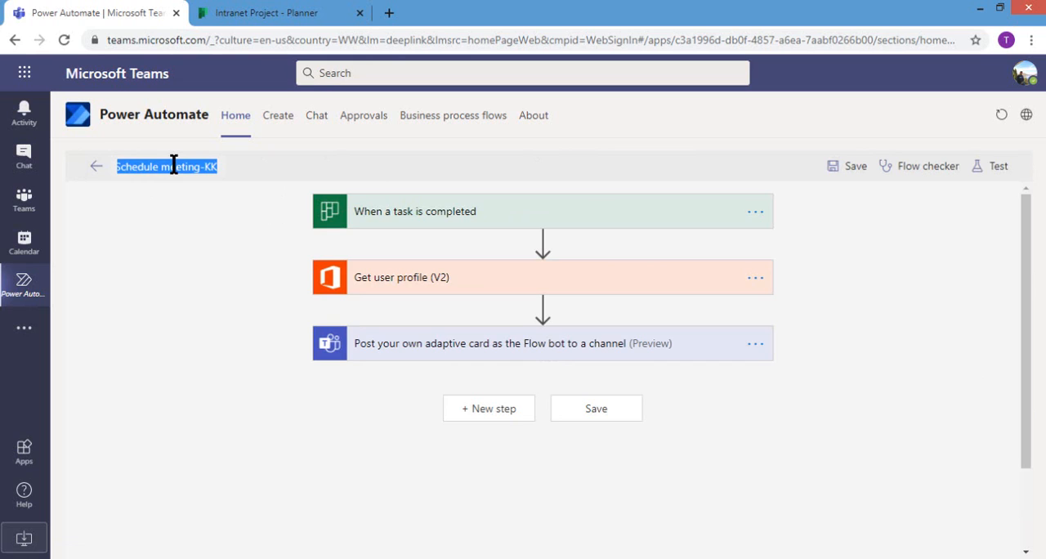
type("cre")
type("N")
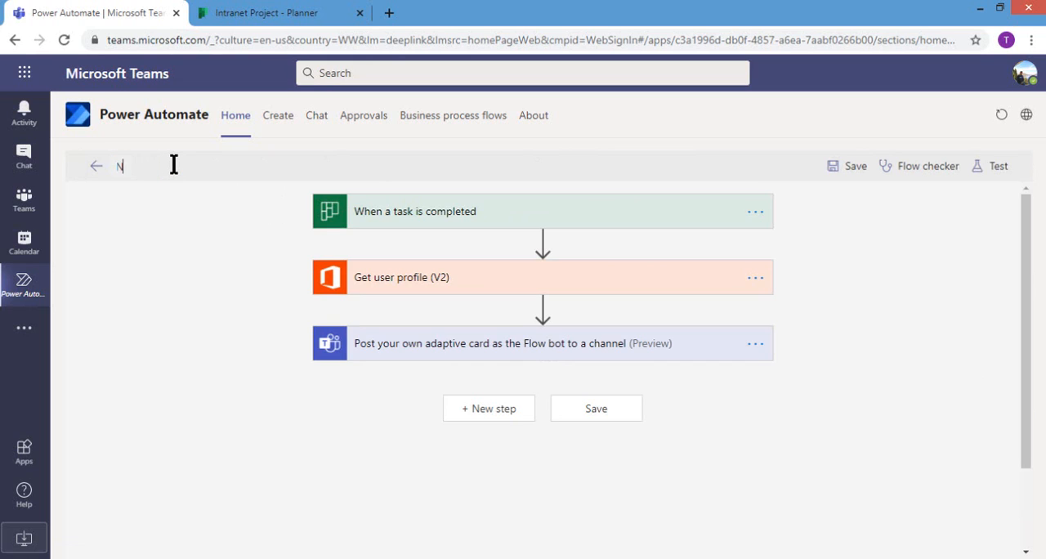
type("otify Intrnet Proj")
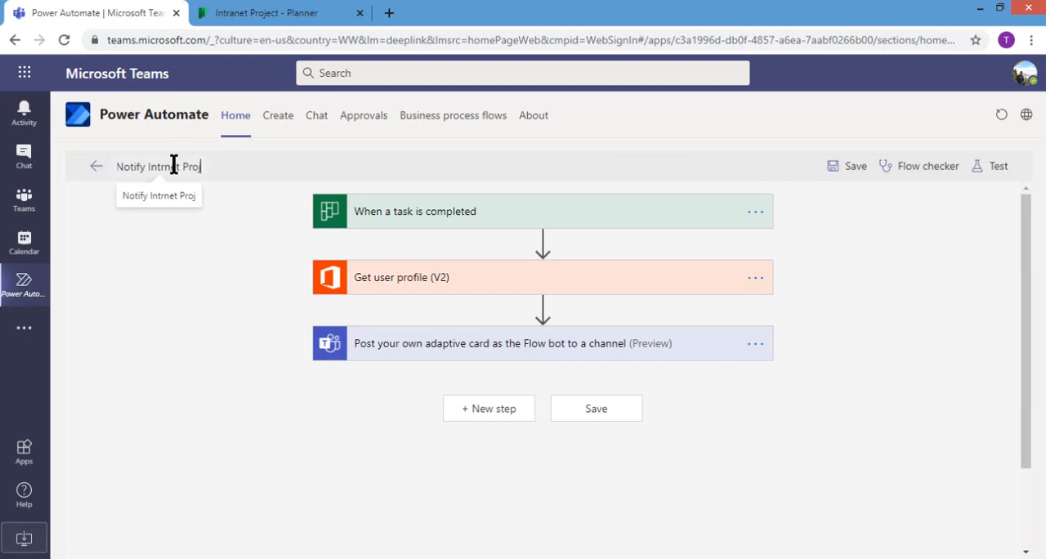
type("ect completion")
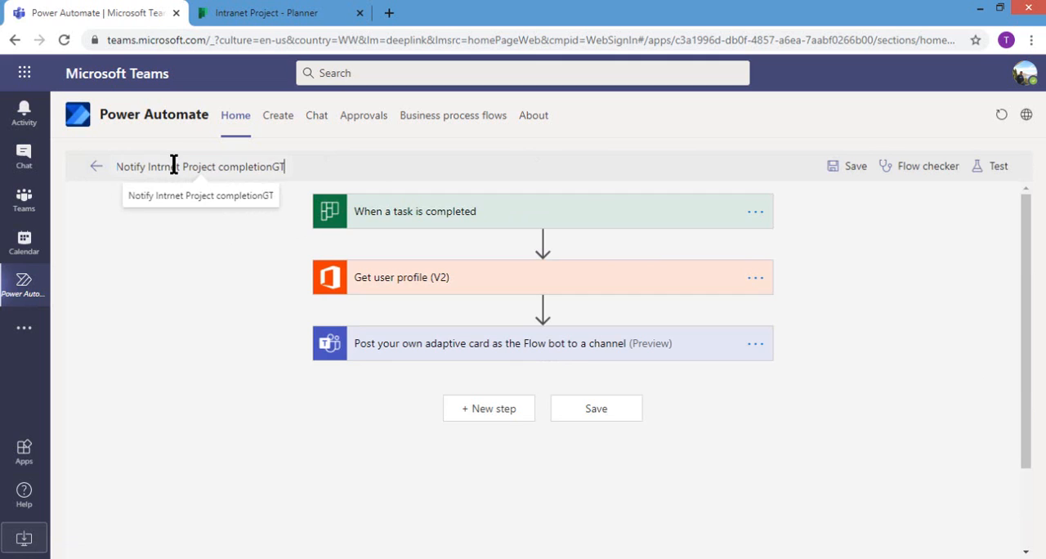
type(" Tasks")
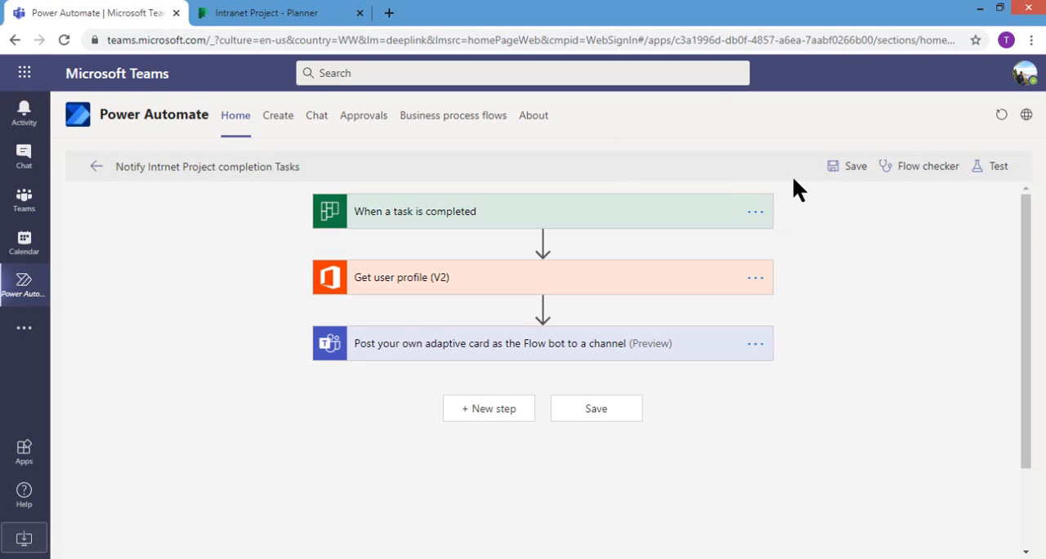
left_click(846, 168)
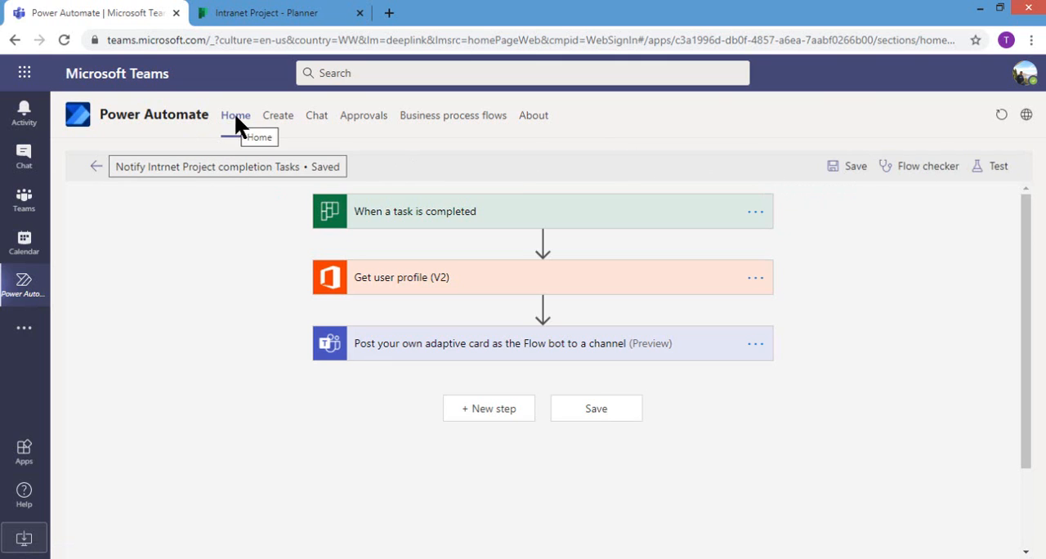
left_click(95, 167)
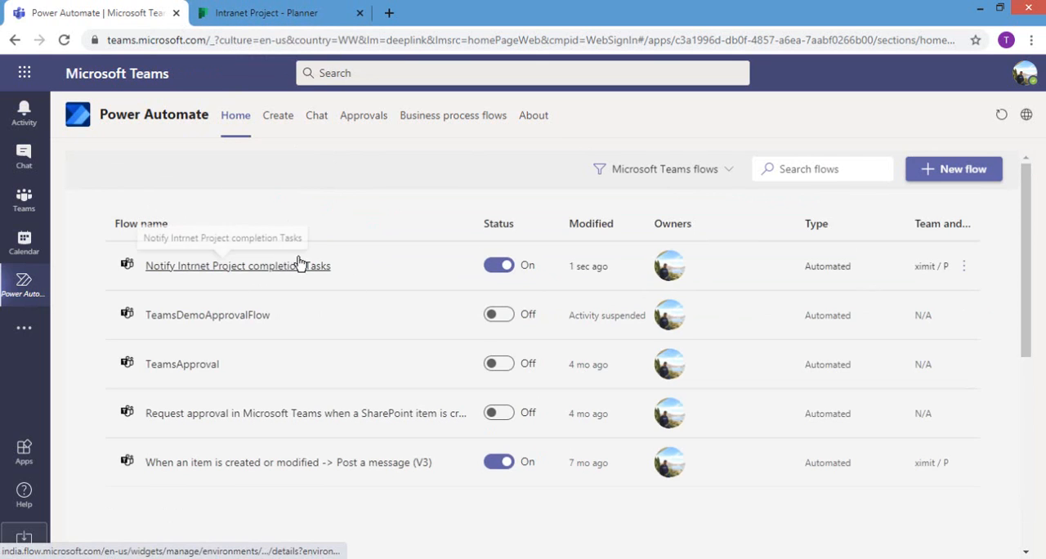
Step: Switch to Planner and set the Design Home Page task's progress to Completed, closing its details
left_click(261, 11)
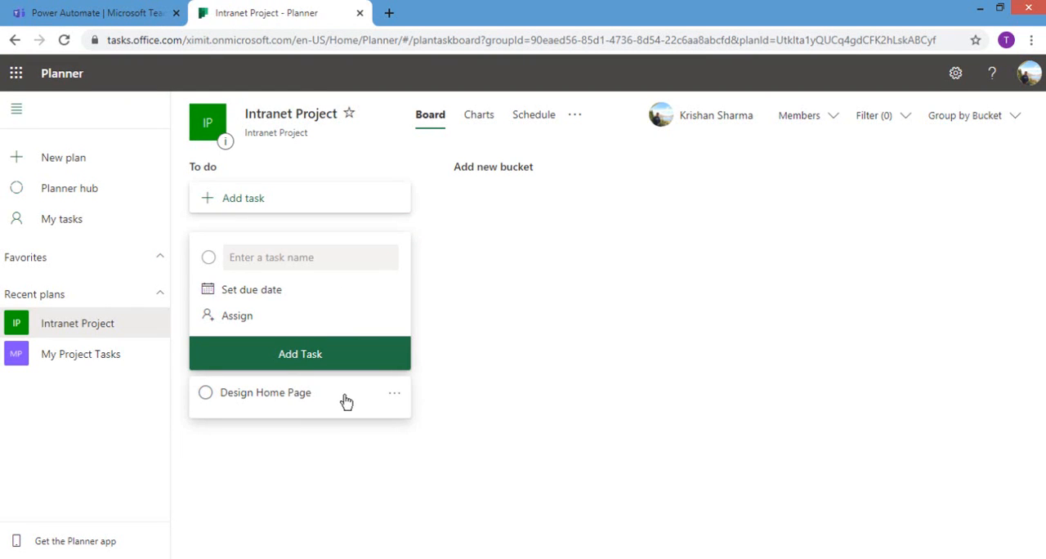
left_click(391, 396)
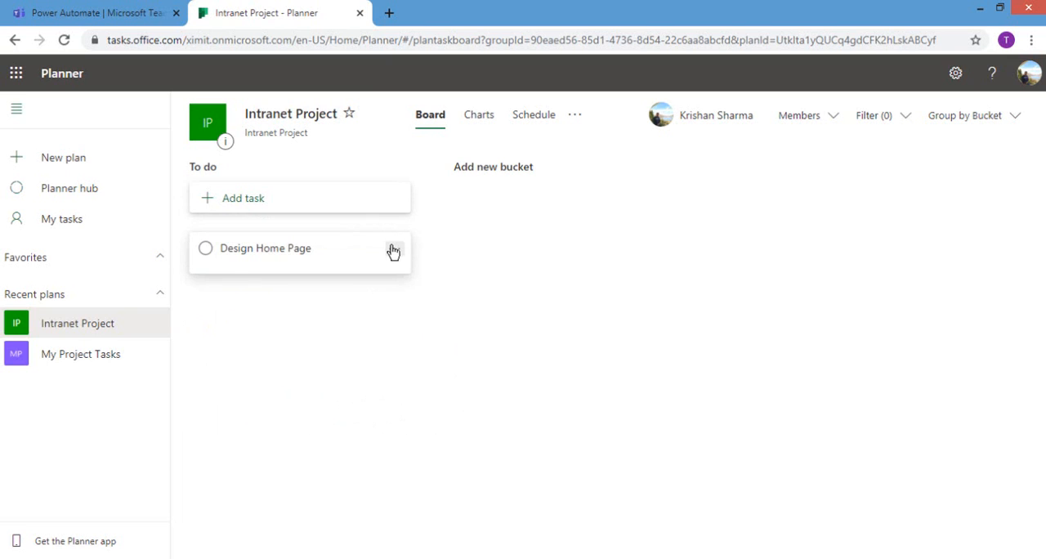
left_click(393, 250)
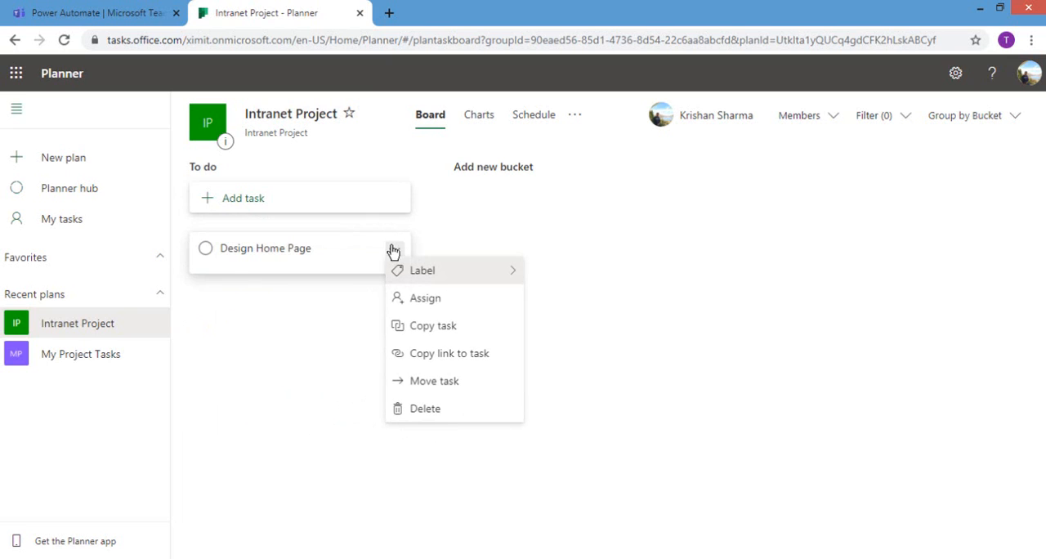
left_click(330, 257)
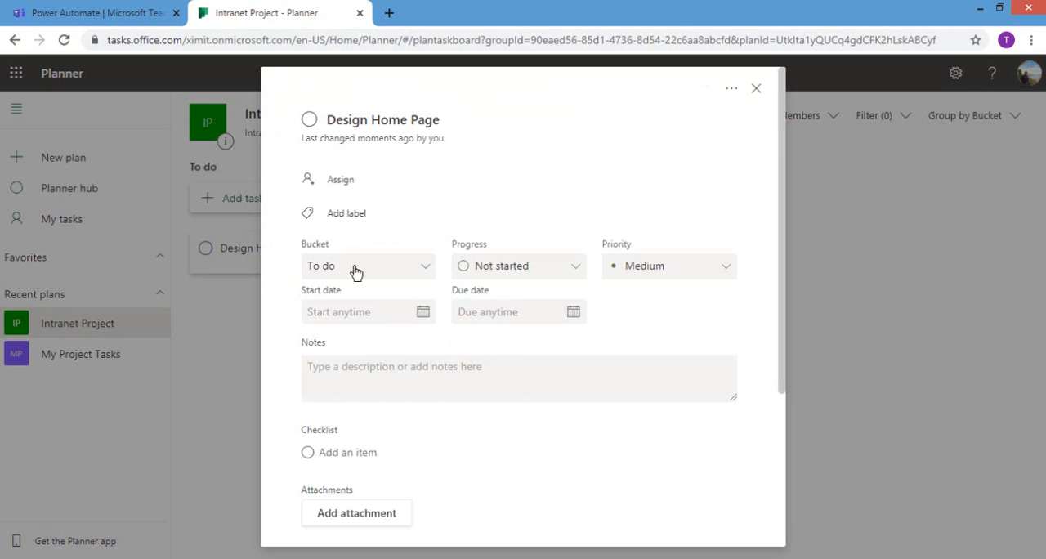
left_click(544, 265)
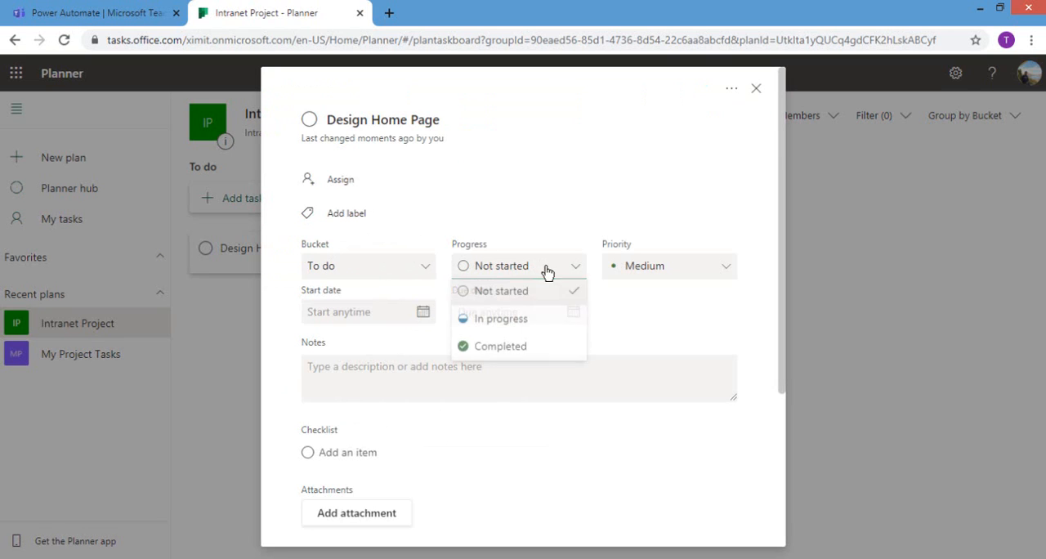
left_click(504, 358)
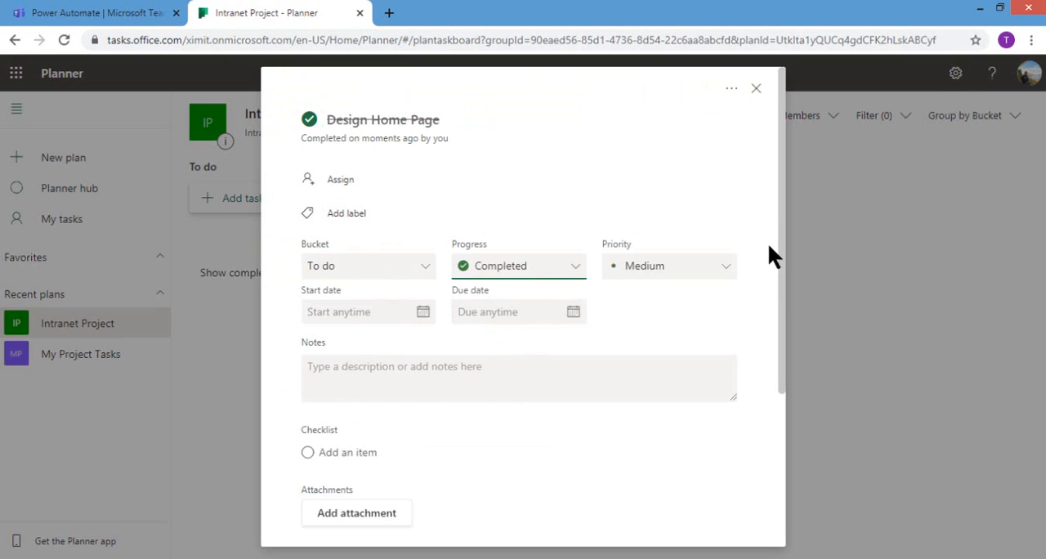
left_click_drag(783, 272, 774, 238)
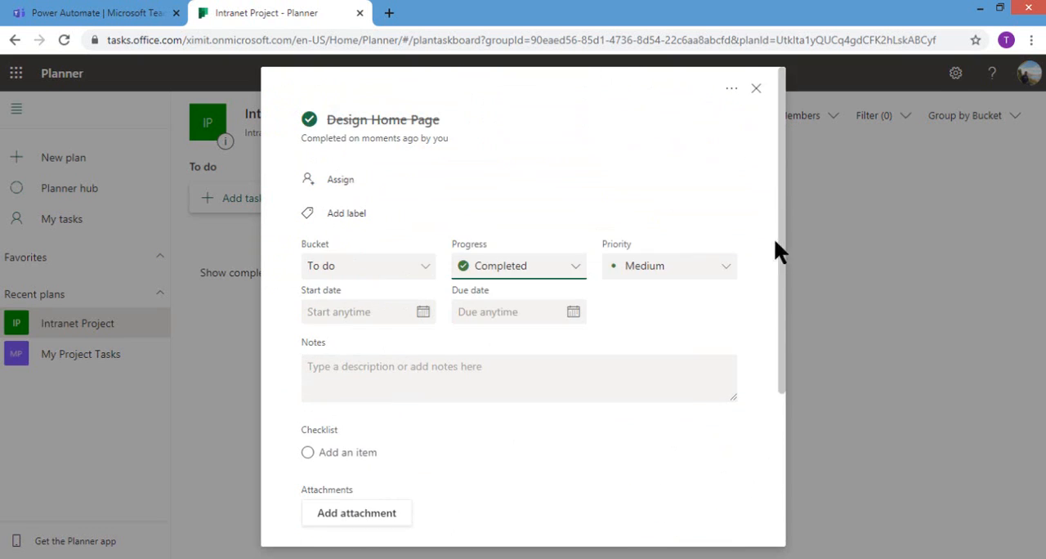
left_click(756, 92)
Step: Return to Teams and check the posts in ximit's Projects channel for the task notification
left_click(114, 15)
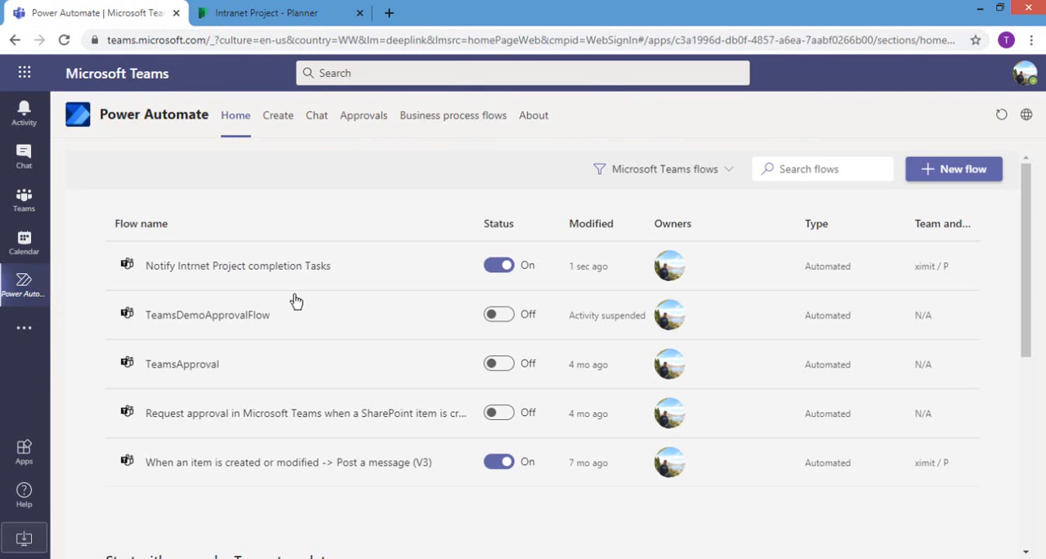
left_click(25, 199)
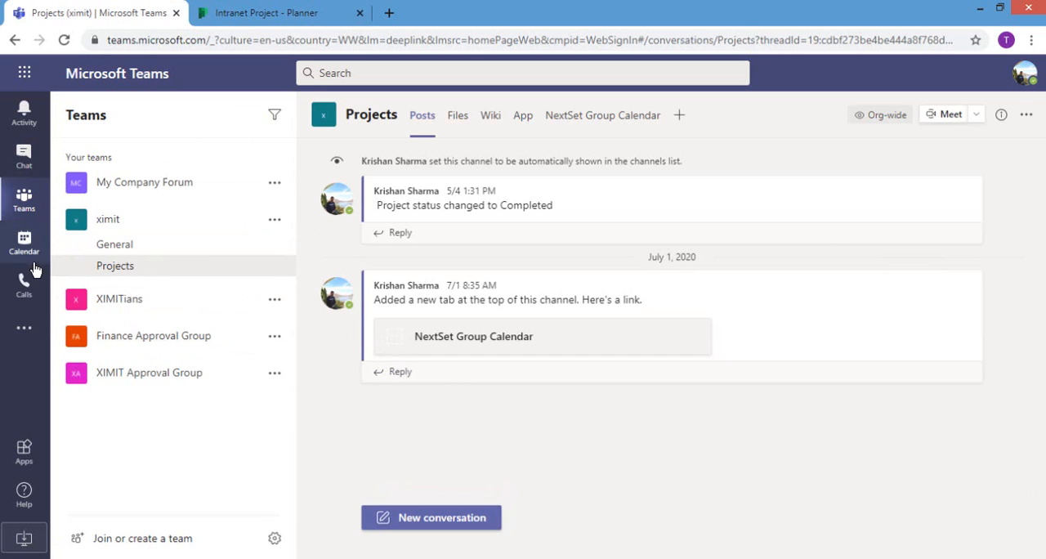
Step: Refresh the run history of the Notify Intrnet Project completion Tasks flow, and check the Projects channel for its notification card
left_click(26, 329)
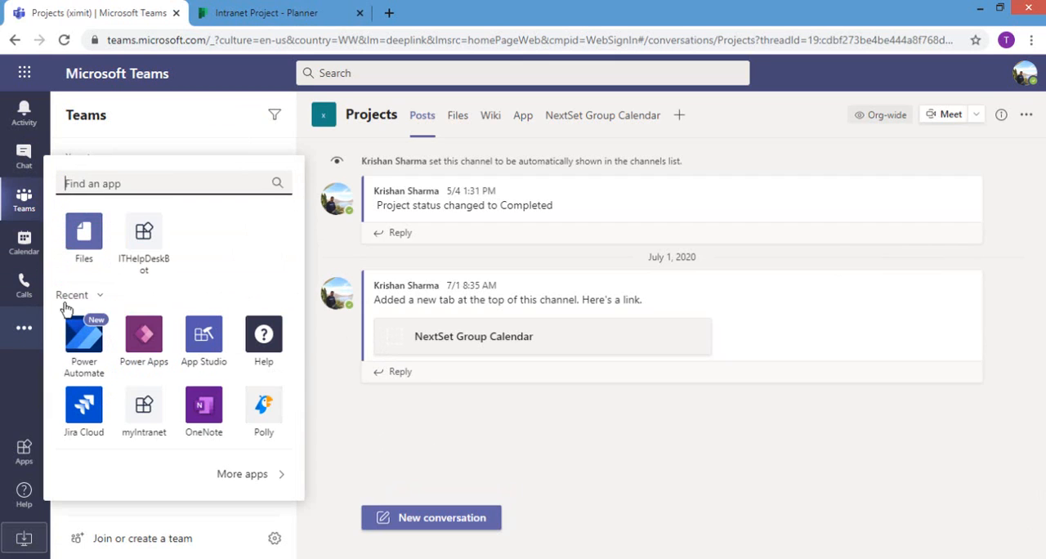
left_click(84, 339)
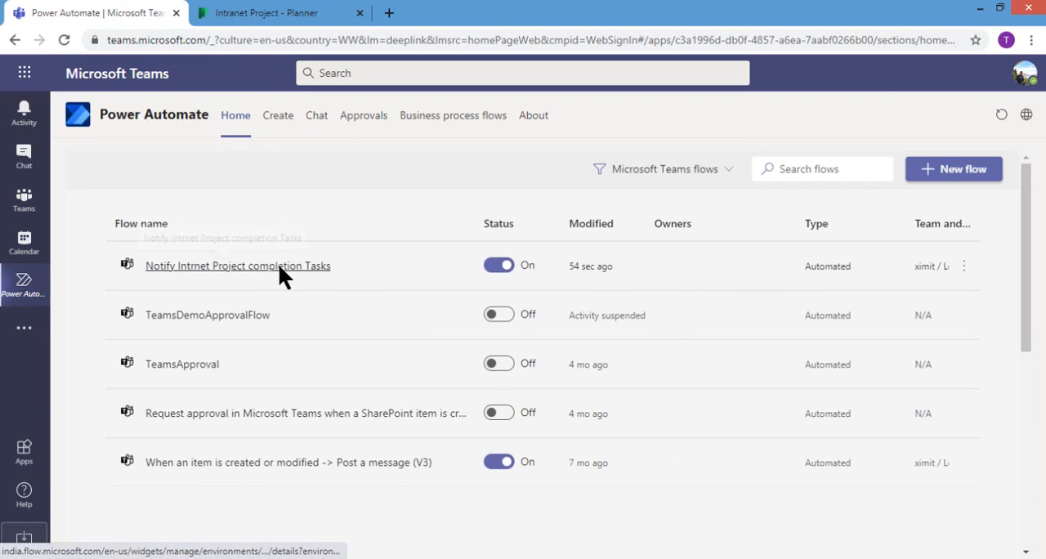
left_click(278, 266)
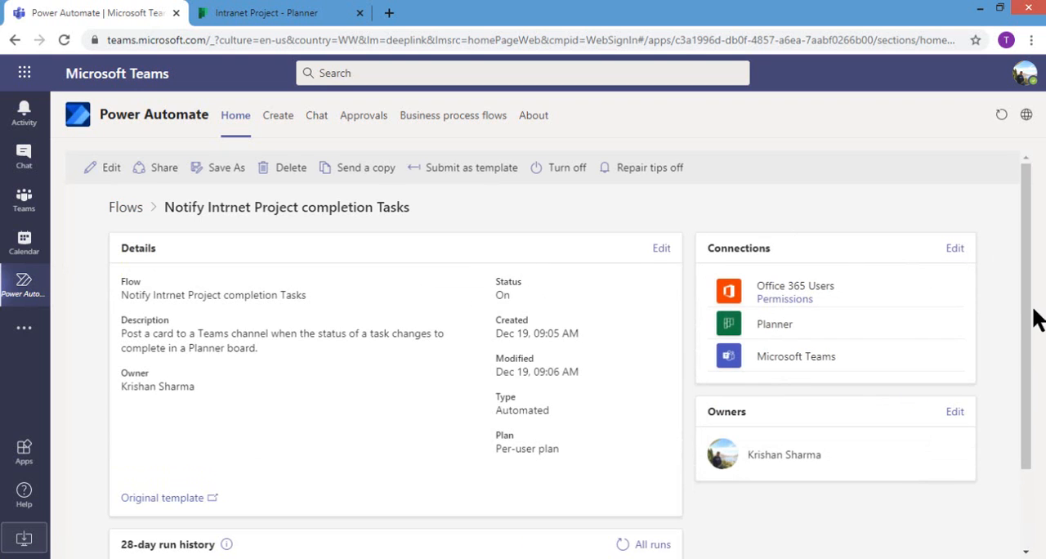
left_click_drag(1027, 321, 920, 442)
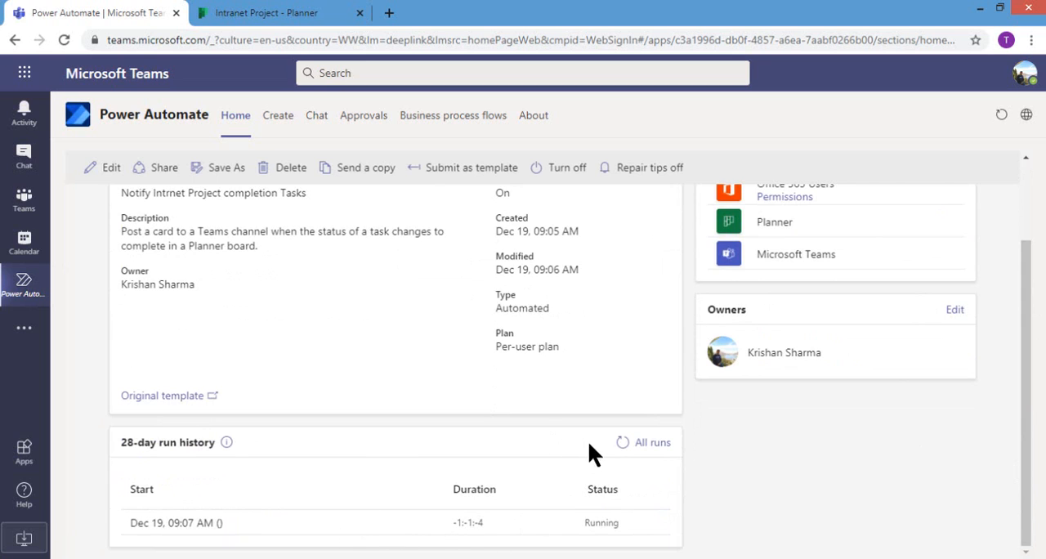
left_click(620, 442)
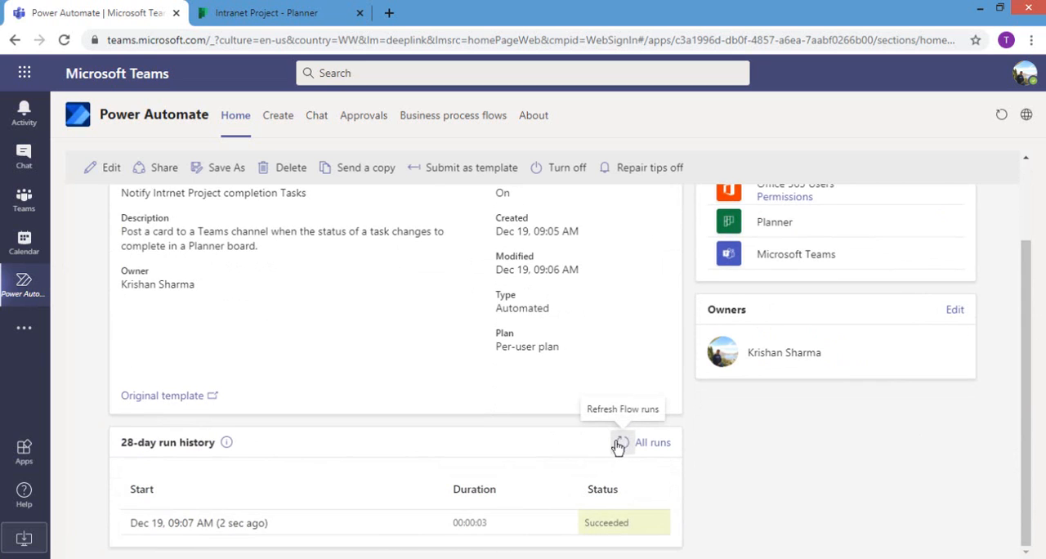
left_click(22, 200)
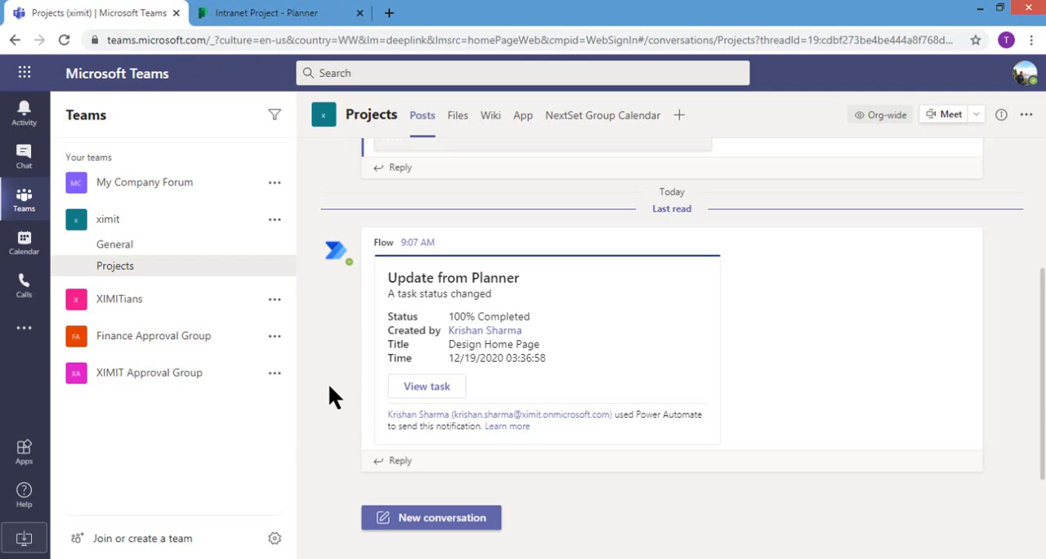
Step: Return to Power Automate in Teams and start a flow from the "Schedule a meeting with a message sender" template
left_click(24, 328)
left_click(87, 402)
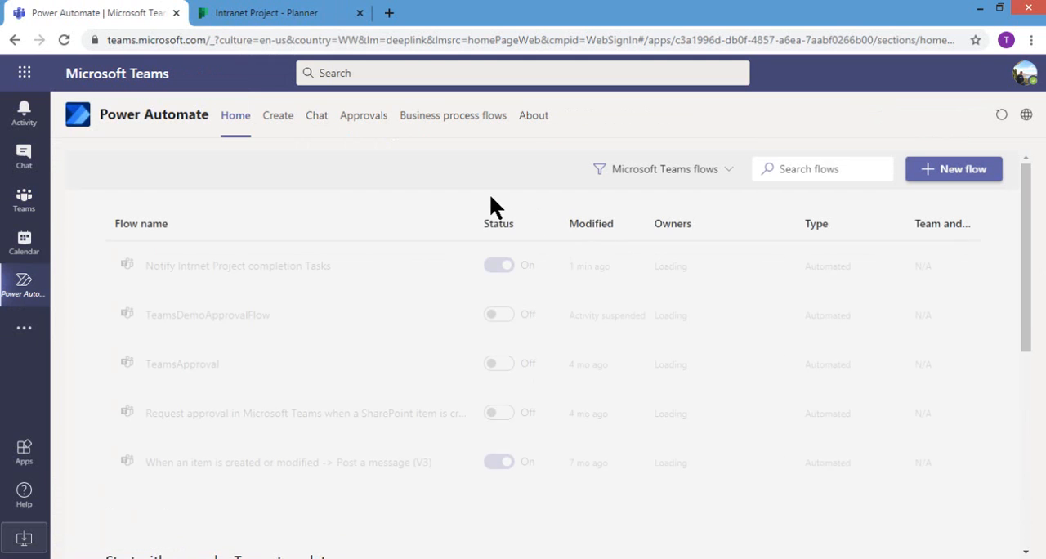
left_click(278, 119)
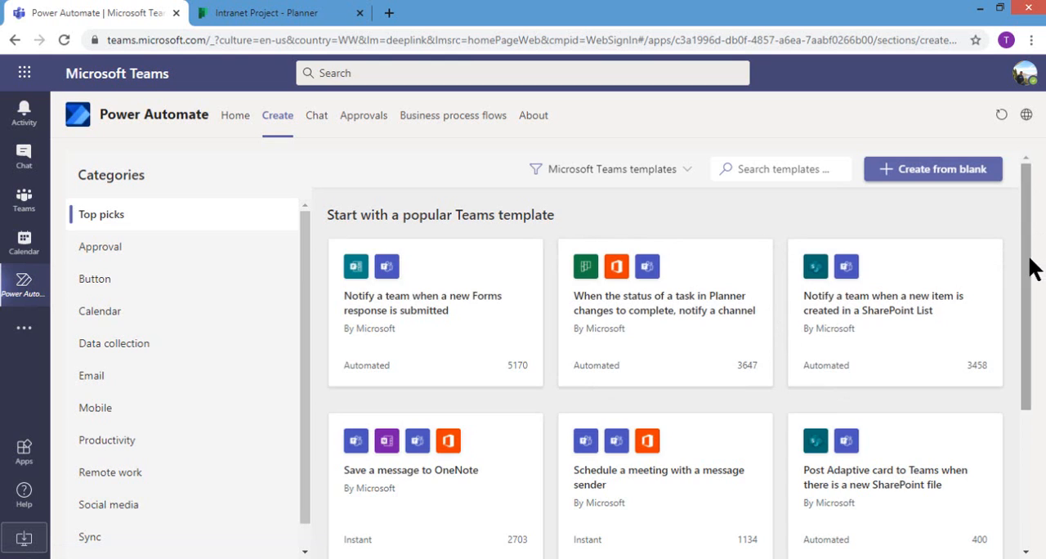
scroll(1031, 319, "down", 2)
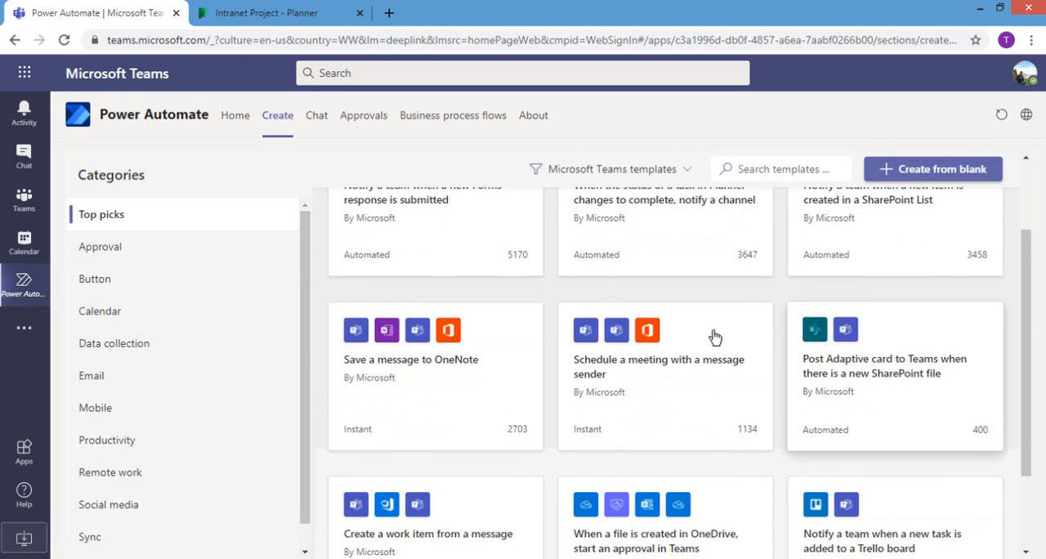
left_click(670, 373)
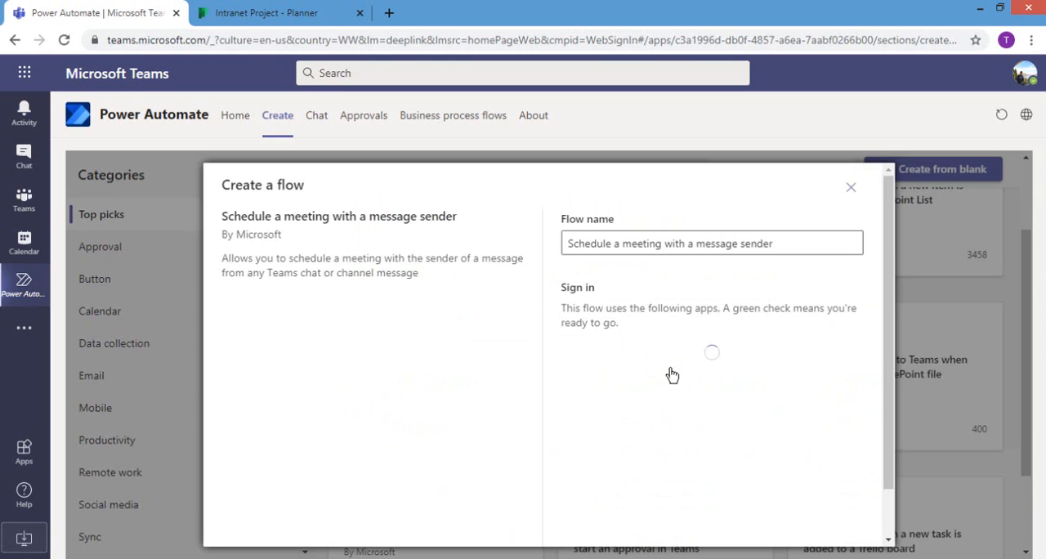
Step: Name the flow "Meeting with my Team" and continue to its calendar and time zone settings
left_click(665, 234)
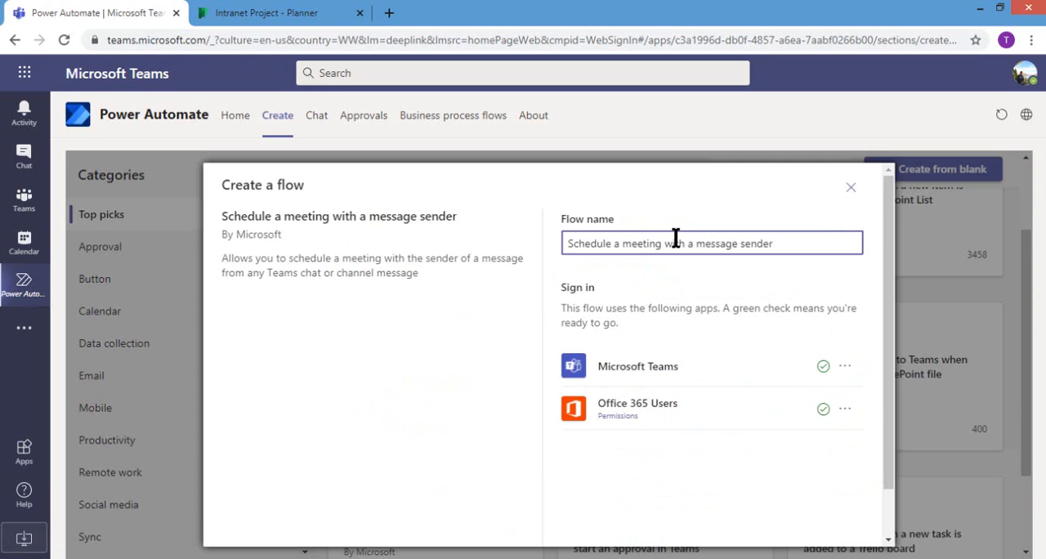
triple_click(675, 236)
type("c")
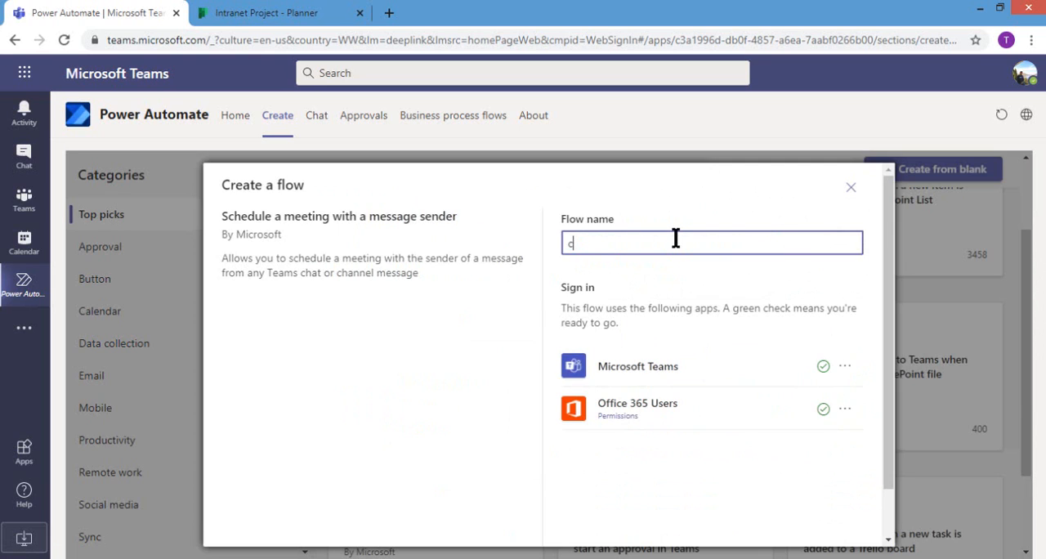
key("BackSpace")
type("Meeting with my Team")
scroll(889, 432, "down", 2)
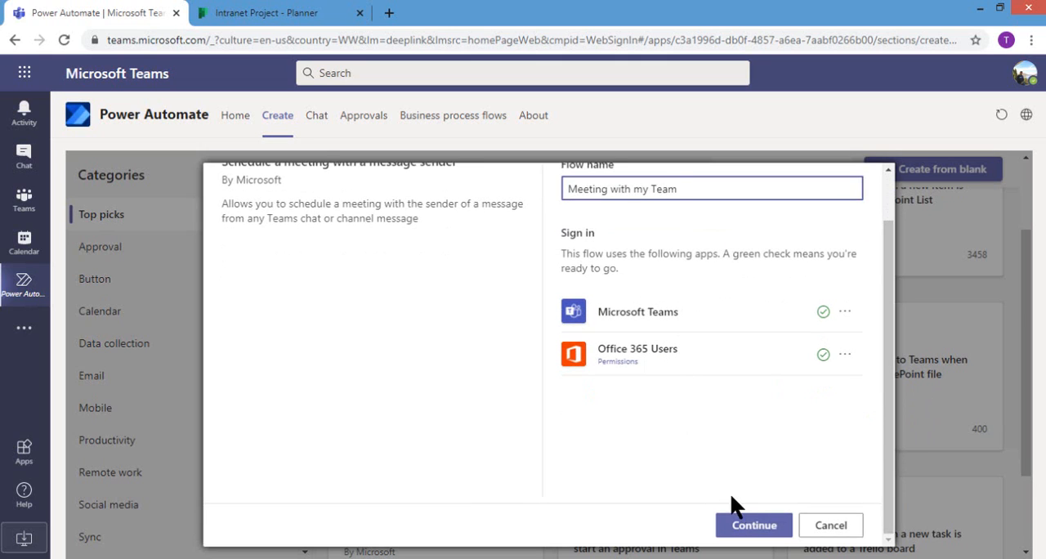
left_click(733, 521)
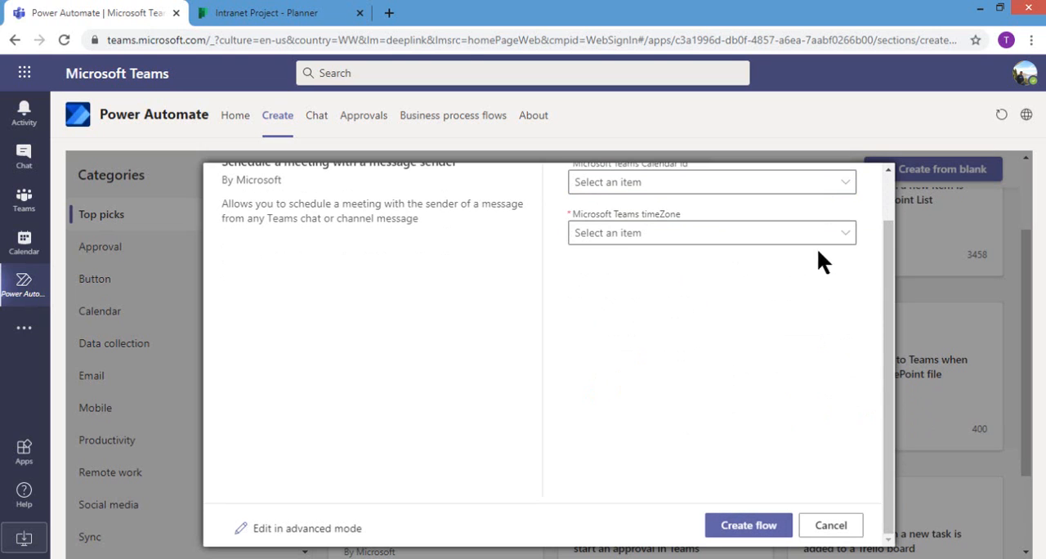
Step: Set the flow's calendar to Calendar and its time zone to U.S. Eastern Standard Time, and create the flow
left_click_drag(884, 337, 883, 310)
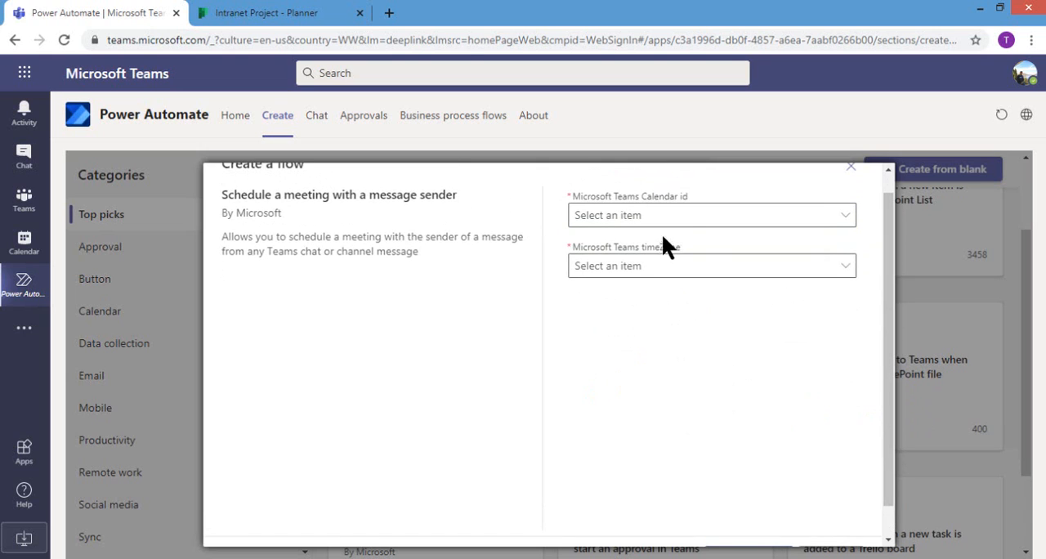
left_click(689, 219)
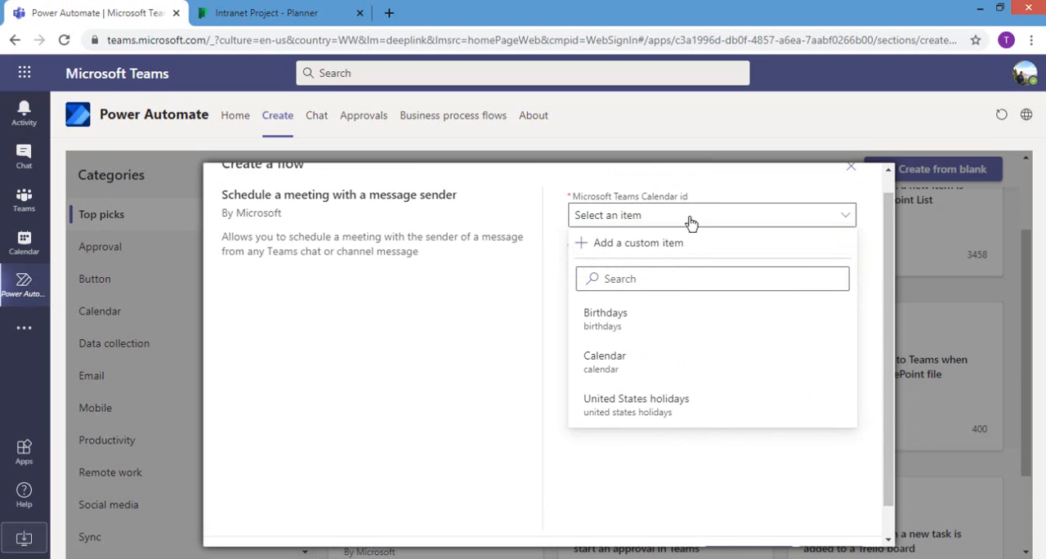
left_click(636, 369)
left_click(690, 271)
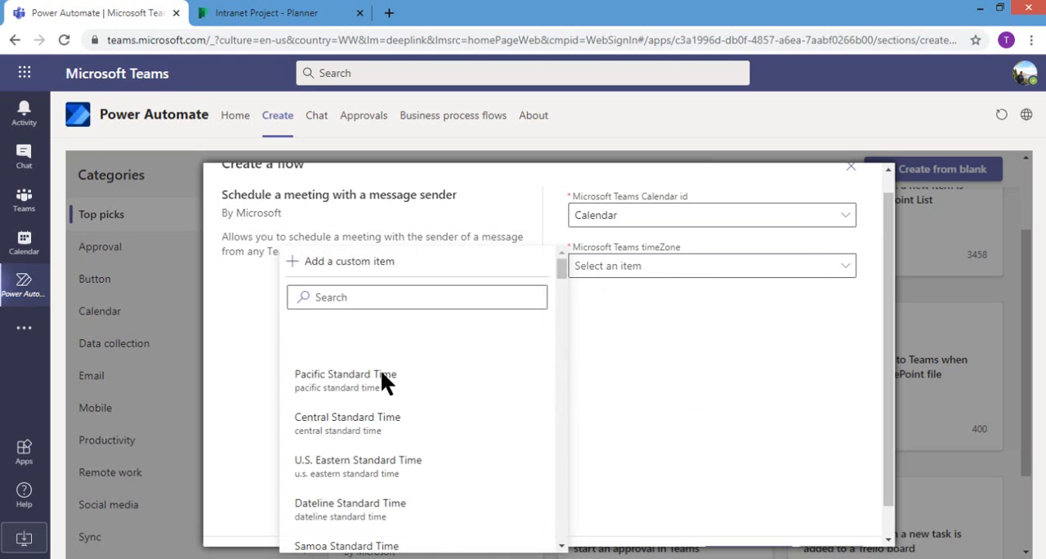
left_click(362, 466)
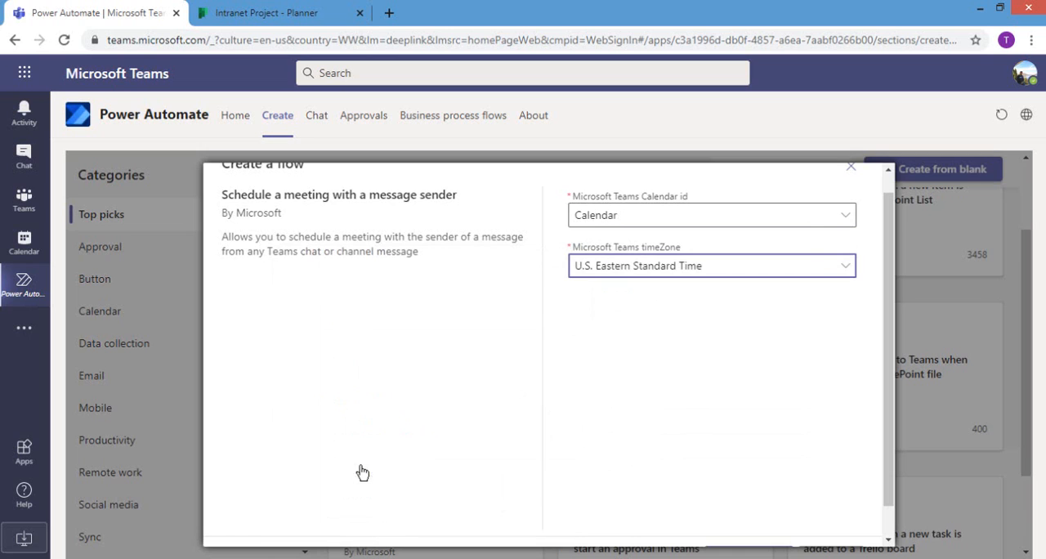
scroll(883, 383, "down", 1)
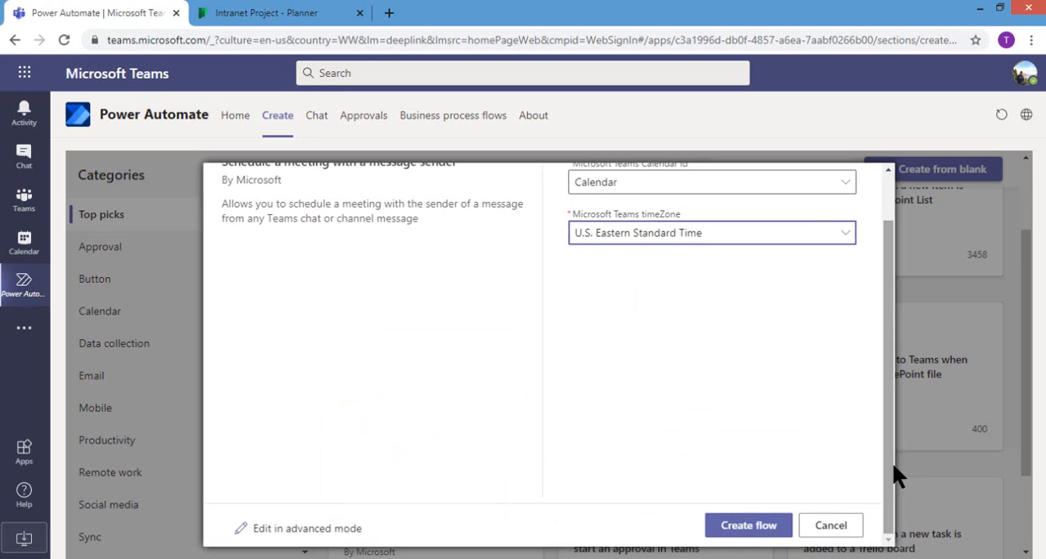
left_click(735, 526)
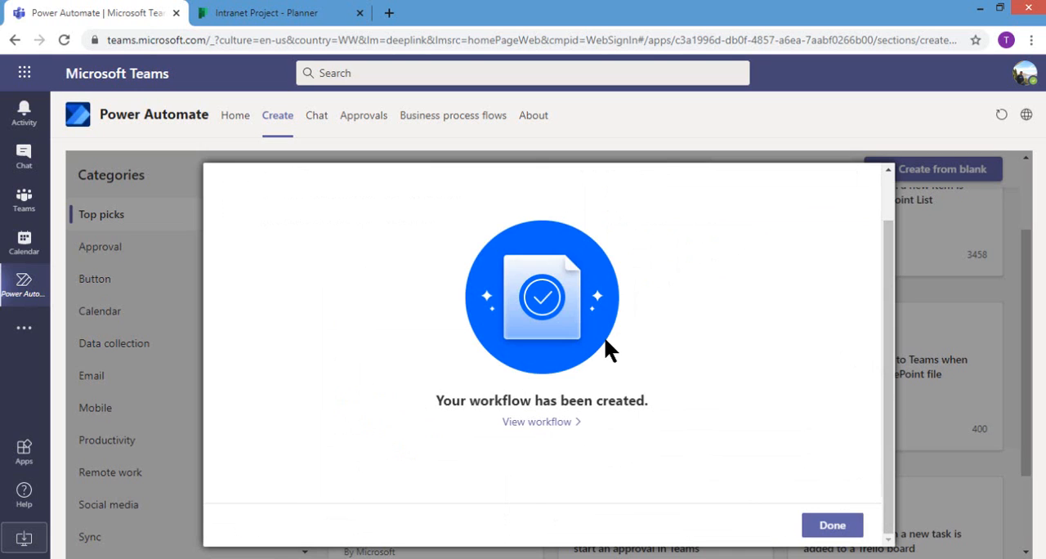
left_click(832, 525)
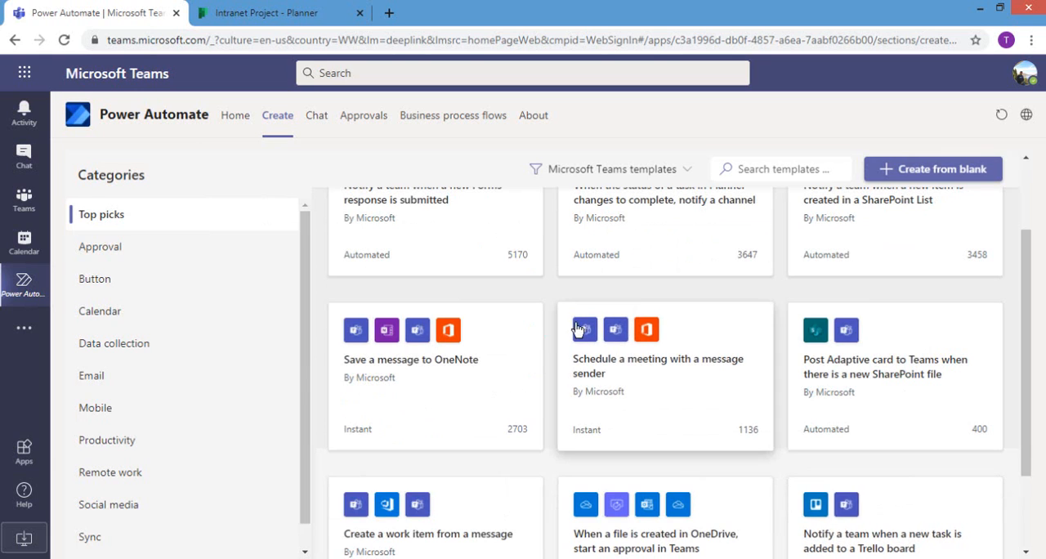
Step: Open the "Meeting with my Team" flow for editing and look through its steps down to the Teams meeting action
left_click(237, 117)
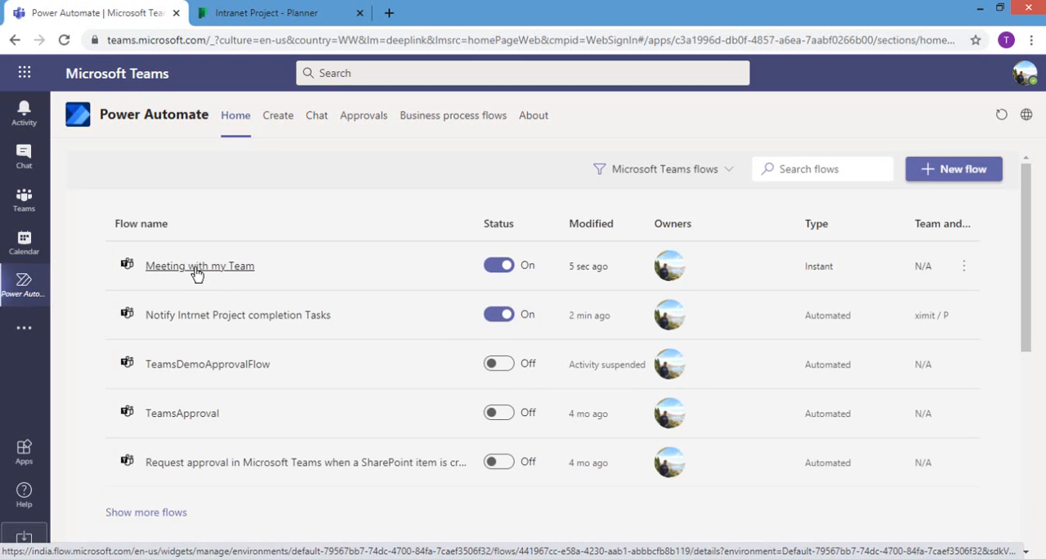
left_click(203, 270)
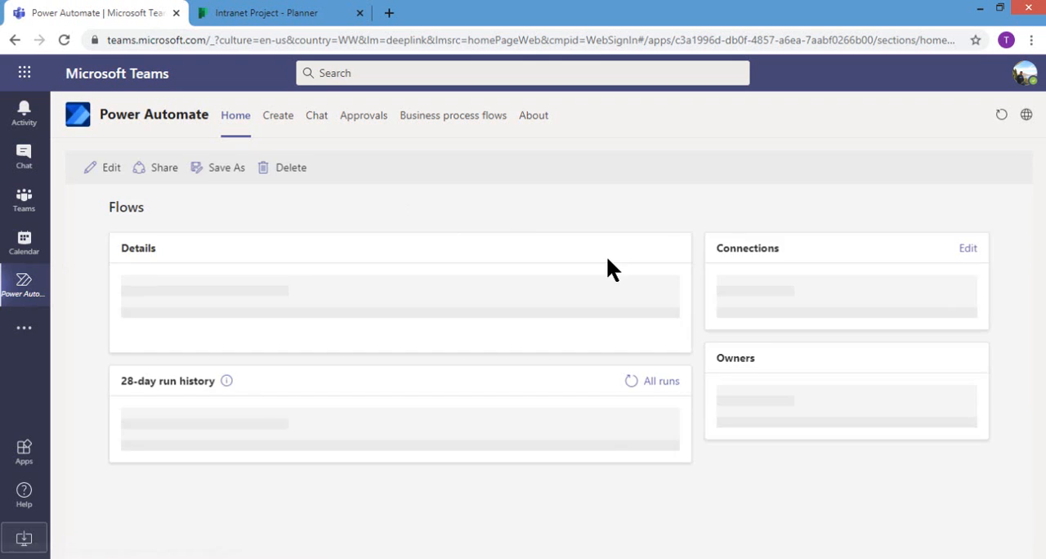
left_click(110, 169)
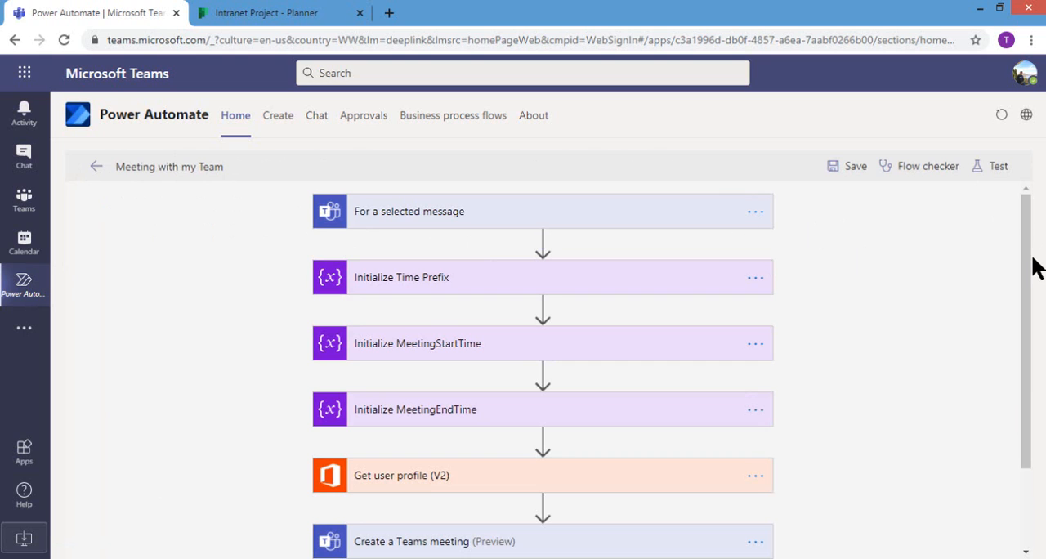
mouse_move(1029, 273)
left_mouse_down()
mouse_move(1030, 338)
mouse_move(1031, 259)
left_mouse_up()
left_click_drag(1030, 350, 1028, 405)
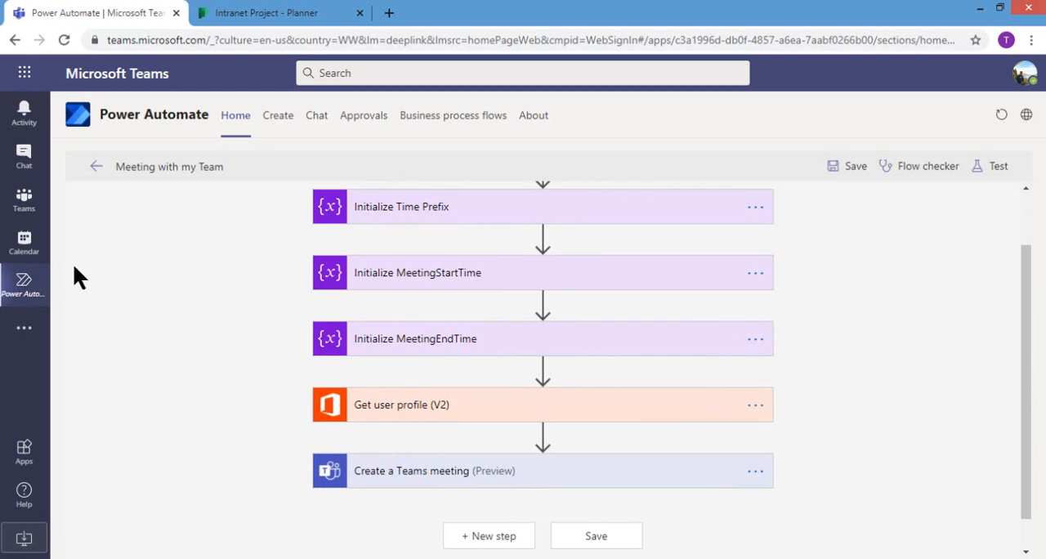
Step: Run the "Meeting with my Team" action on the chat message "hey Lets review the project plan this Friday"
left_click(23, 155)
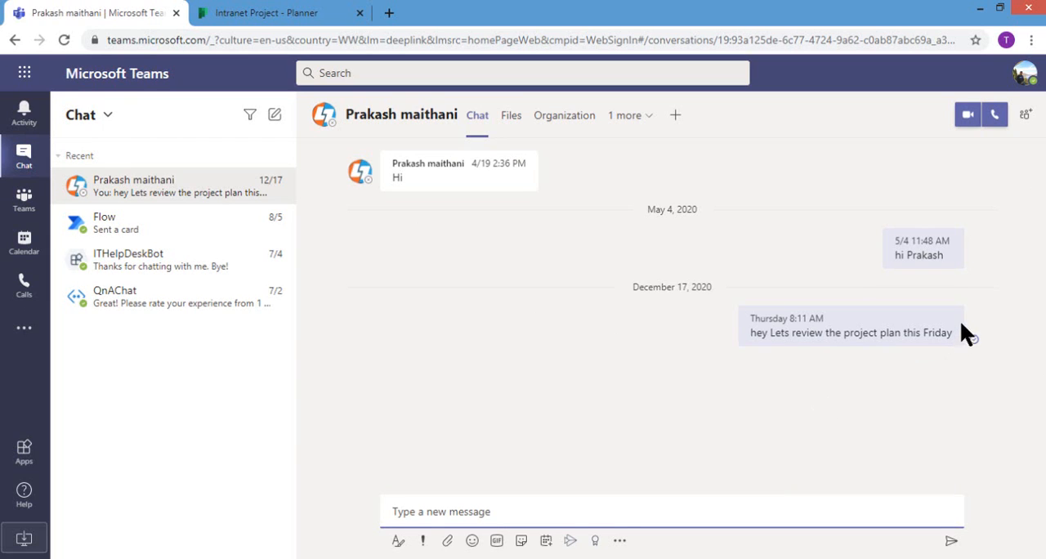
mouse_move(932, 324)
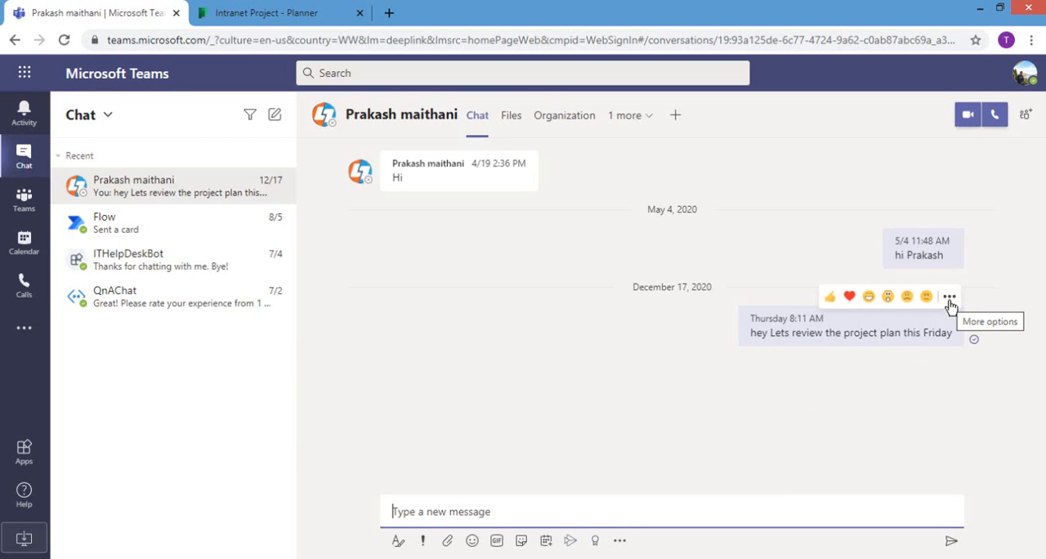
left_click(949, 299)
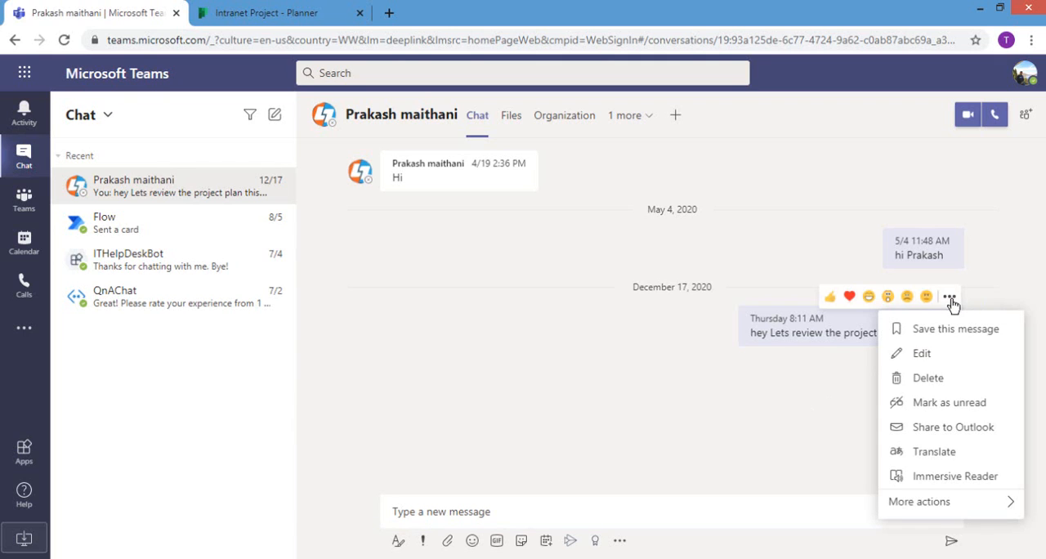
mouse_move(971, 499)
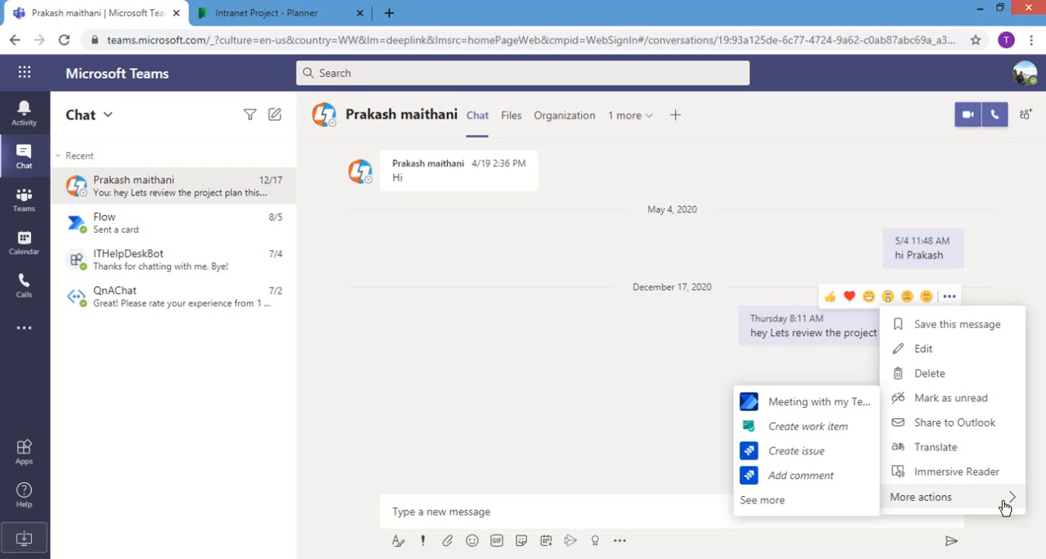
left_click(791, 405)
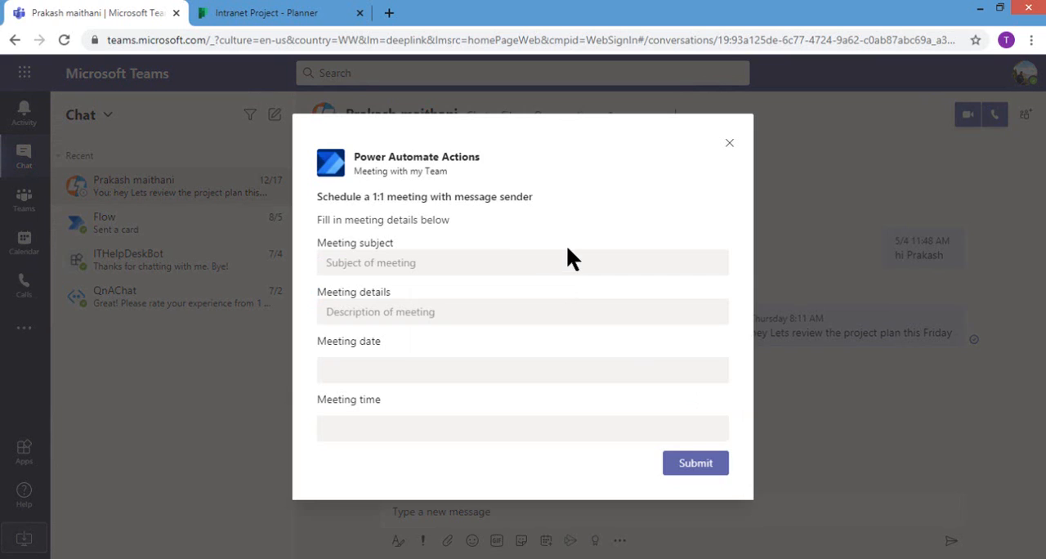
Step: Enter "Project review meeting" as the meeting subject
left_click(498, 264)
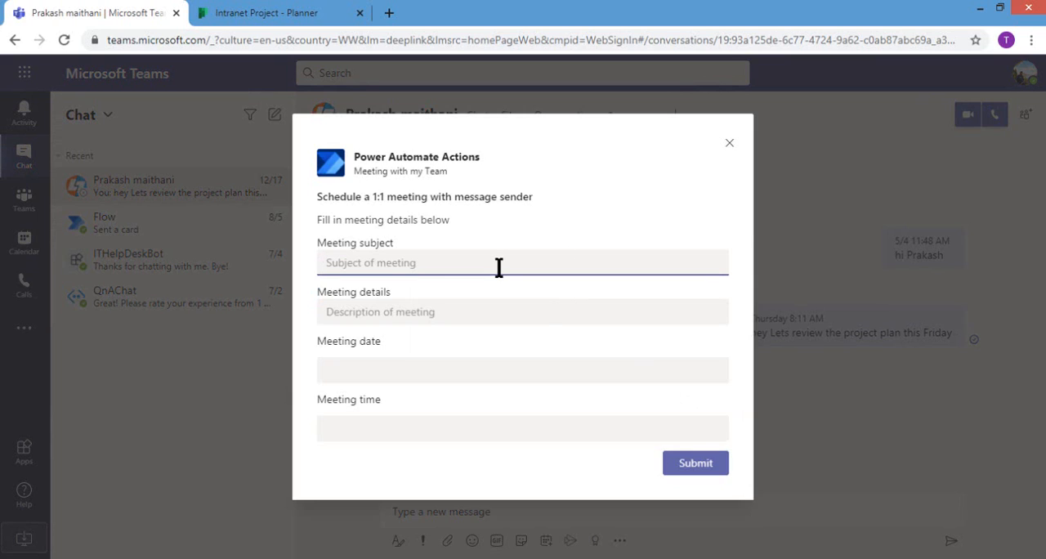
type("Project re")
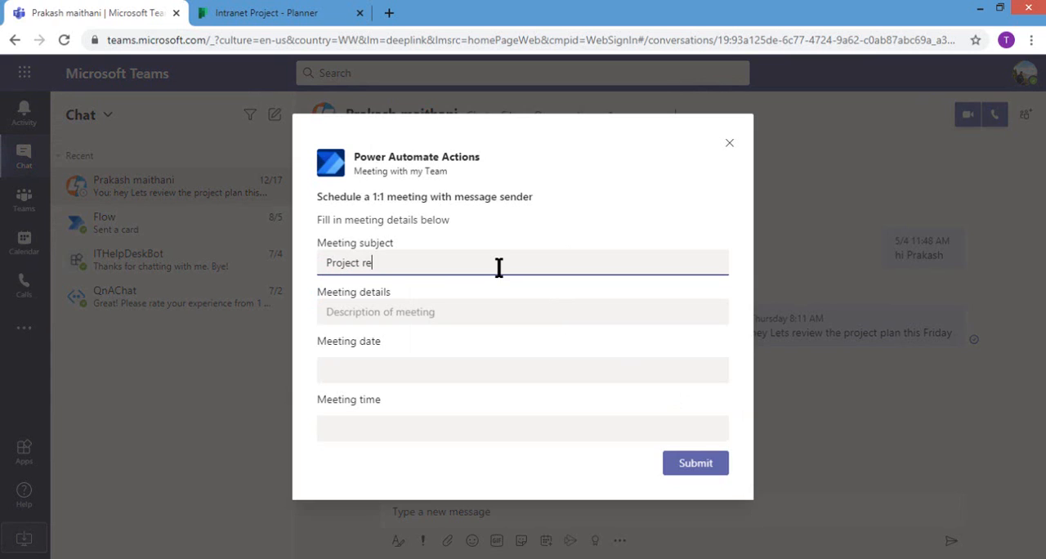
type("view meeting")
Step: Set the meeting date to Dec 22, 2020 and the time to 2:00 AM, and submit the meeting request
left_click(430, 368)
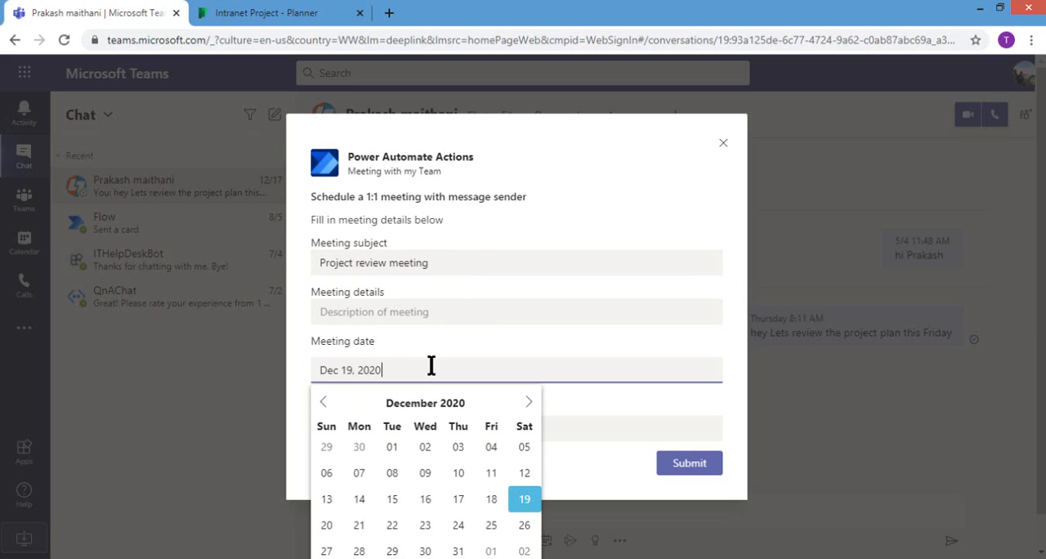
left_click(394, 525)
left_click(448, 425)
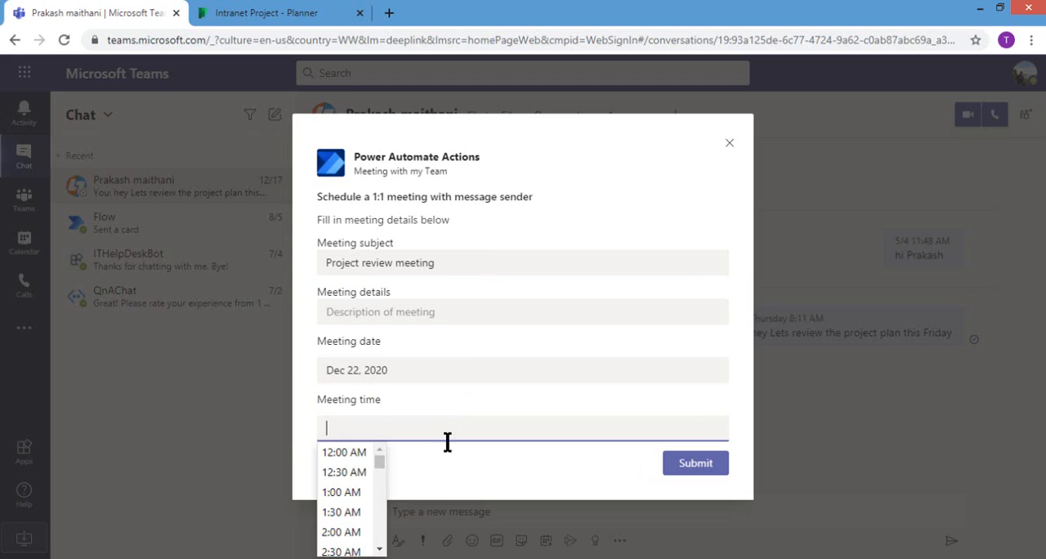
left_click(353, 531)
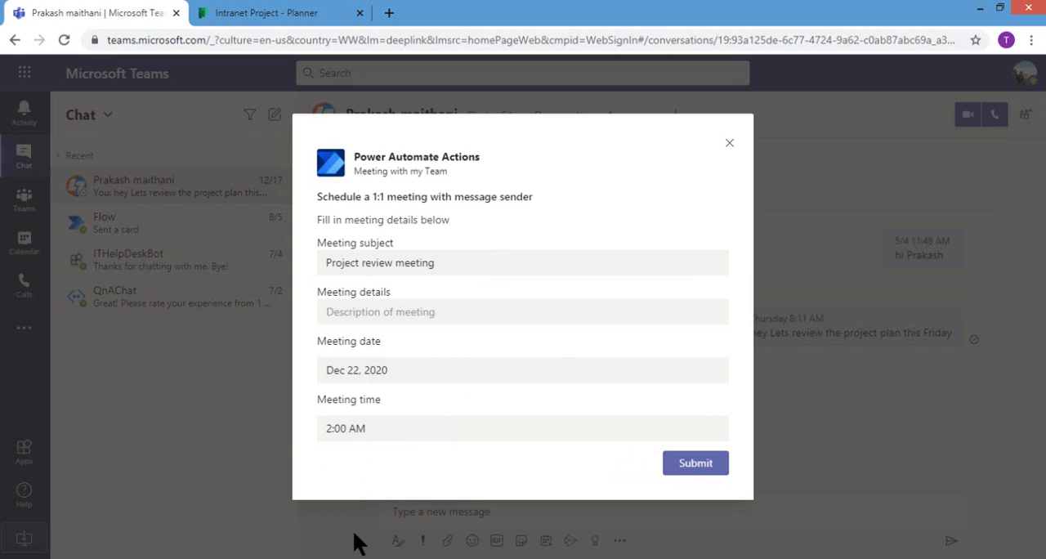
left_click(691, 464)
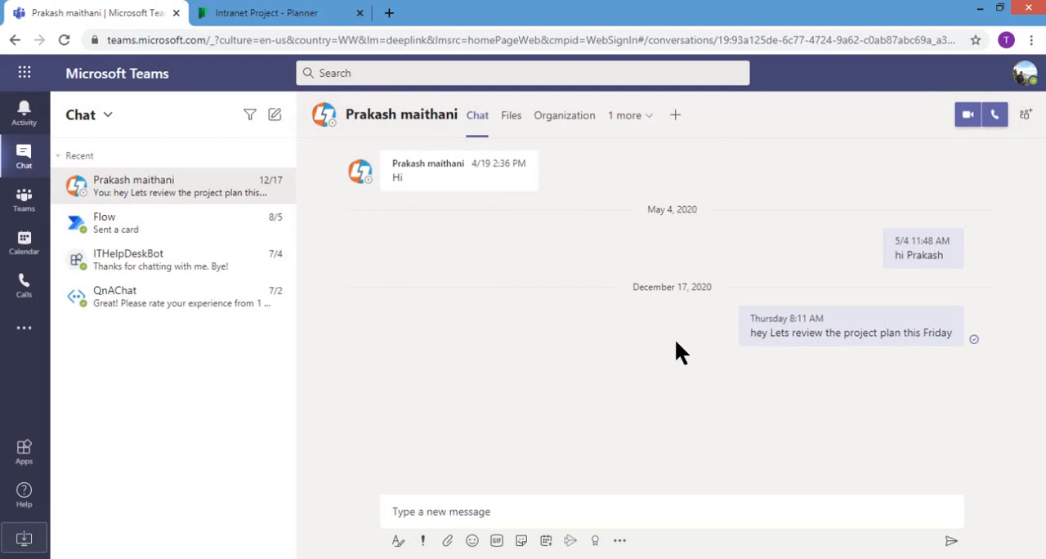